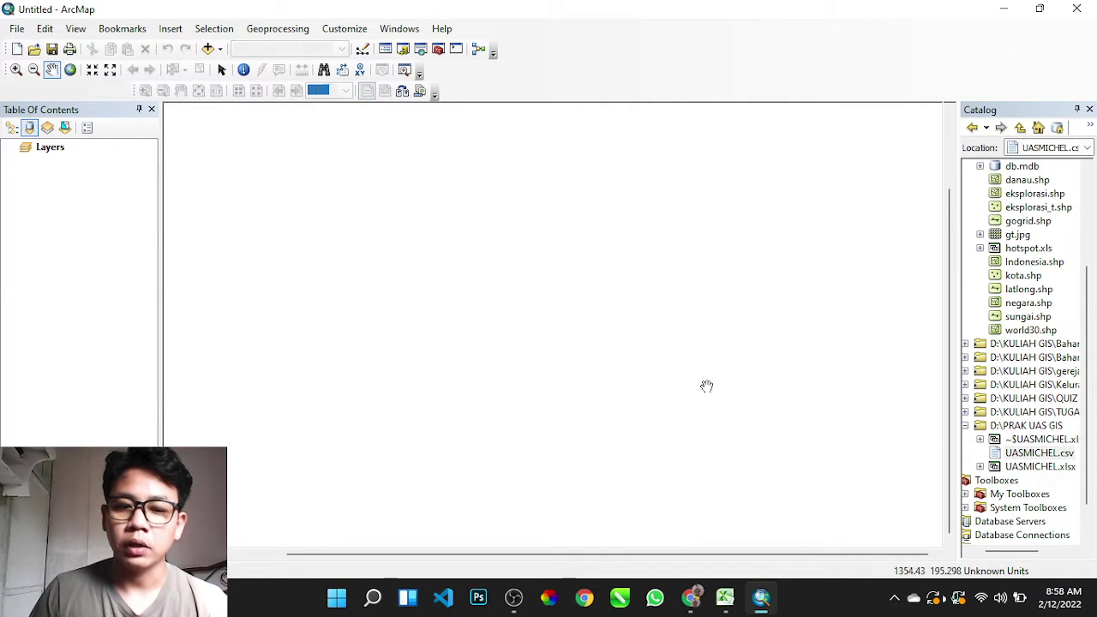
- Switch to the browser and review the exam questions and the dealer sales table in the document
click(690, 599)
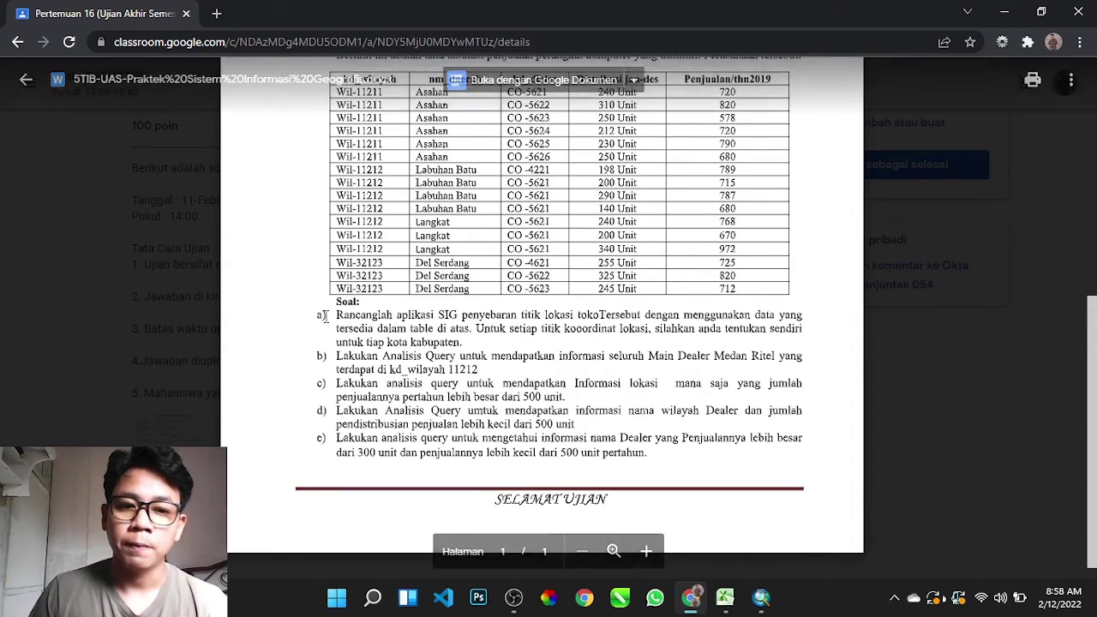
scroll(338, 313, up, 3)
scroll(360, 301, down, 3)
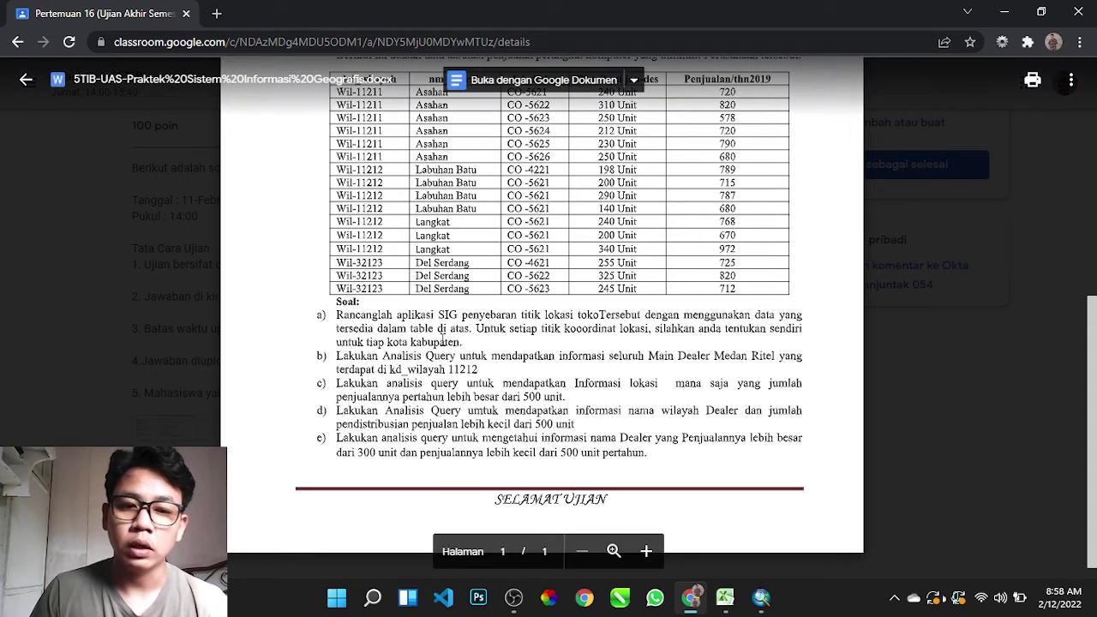
- Switch to ArcMap and show the contents of the D:\PRAK UAS GIS folder in the catalog
click(761, 597)
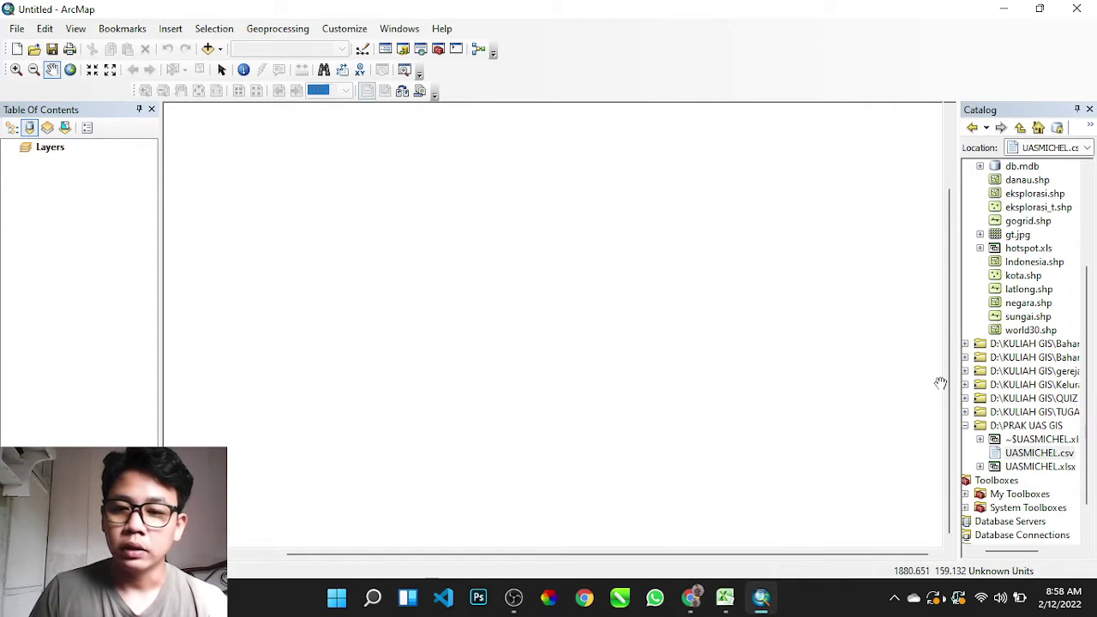
double_click(1024, 428)
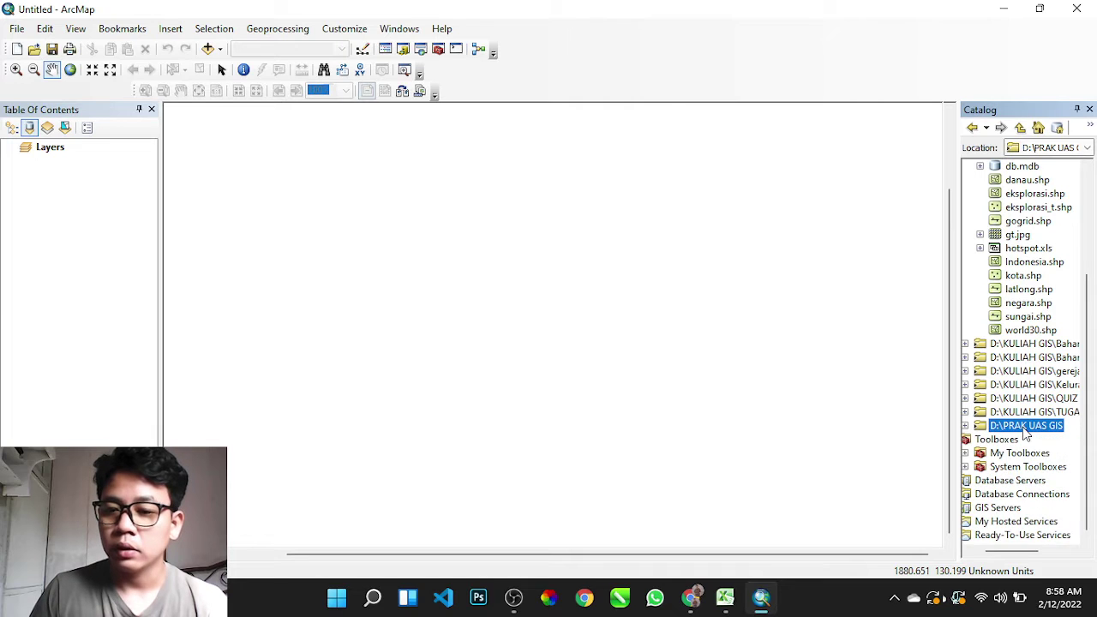
double_click(1025, 429)
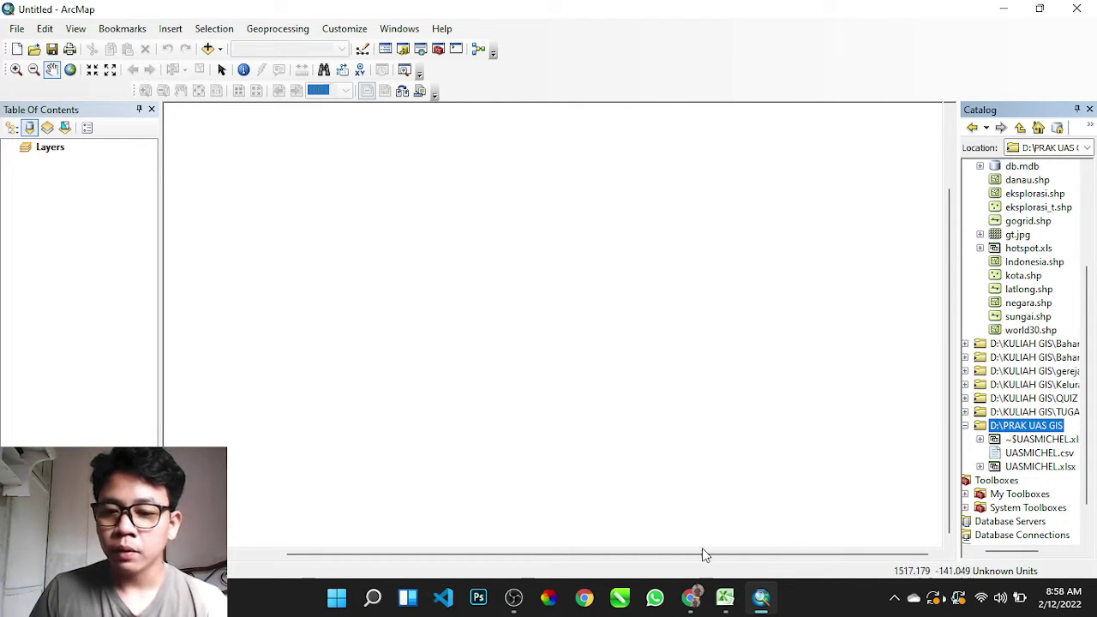
- Switch to Excel and review the dealer table with its Longitude and Latitude columns
click(725, 597)
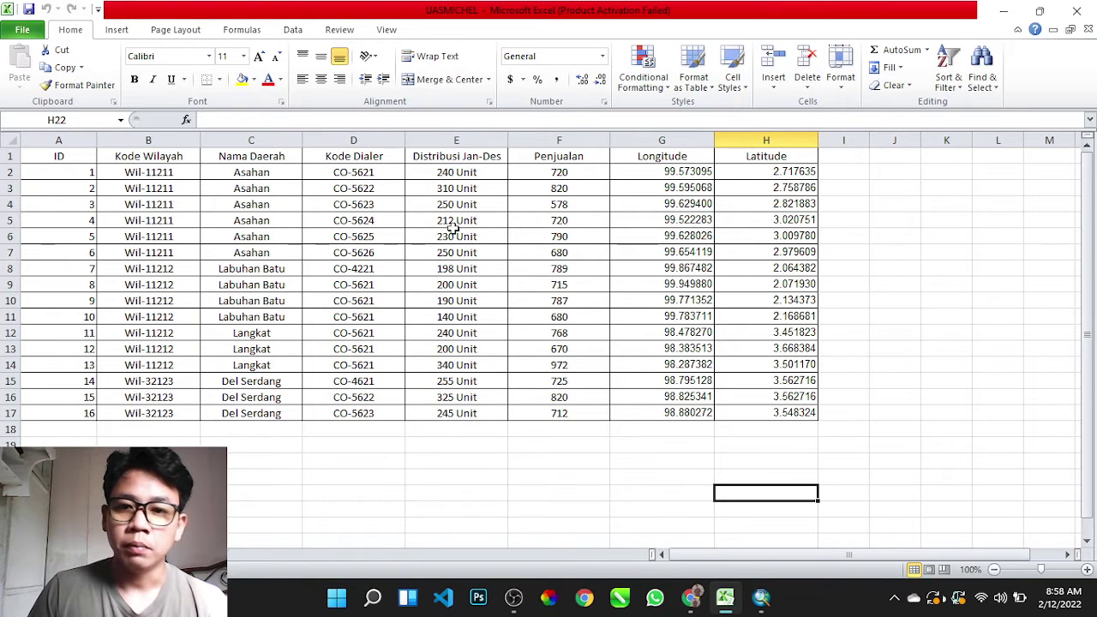
click(857, 201)
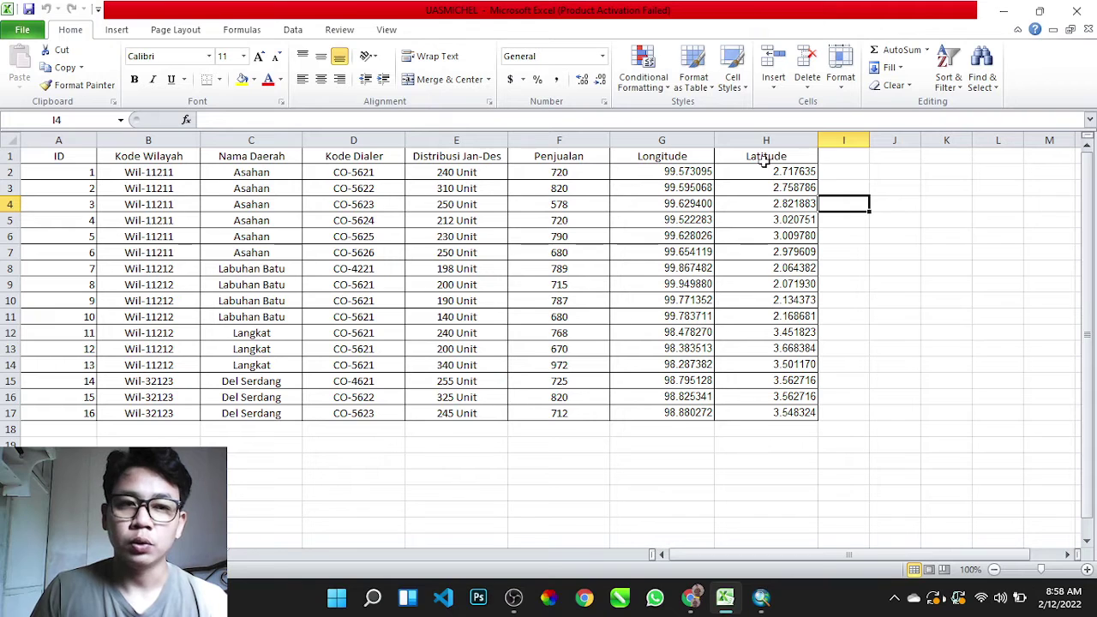
click(967, 252)
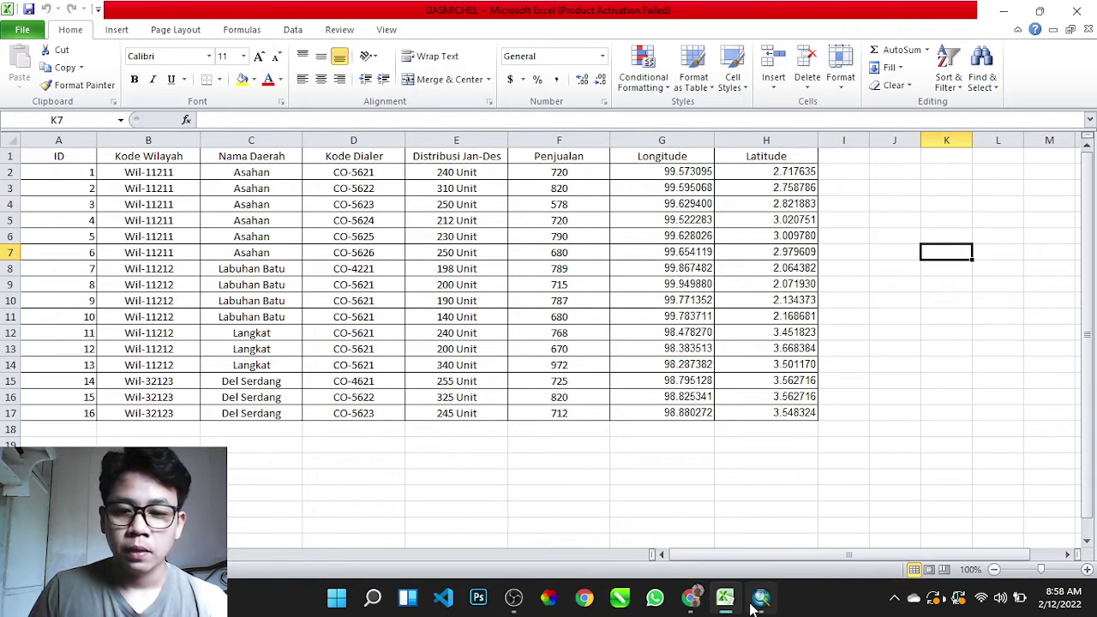
- Switch back to ArcMap and start creating a feature class from the XY table UASMICHEL.csv
mouse_move(759, 598)
click(757, 529)
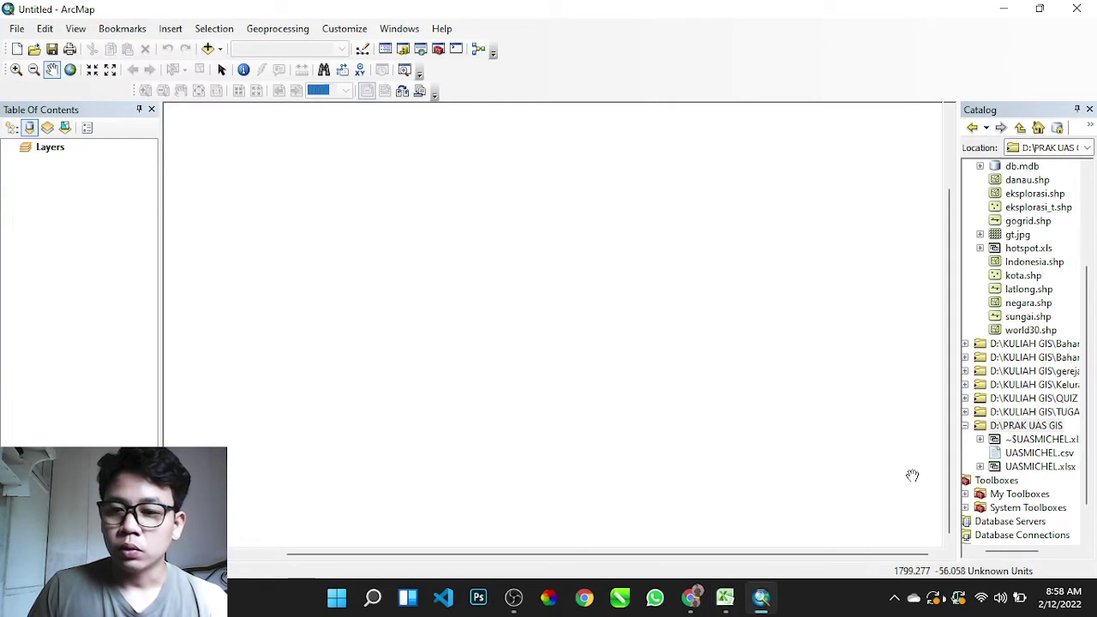
right_click(972, 453)
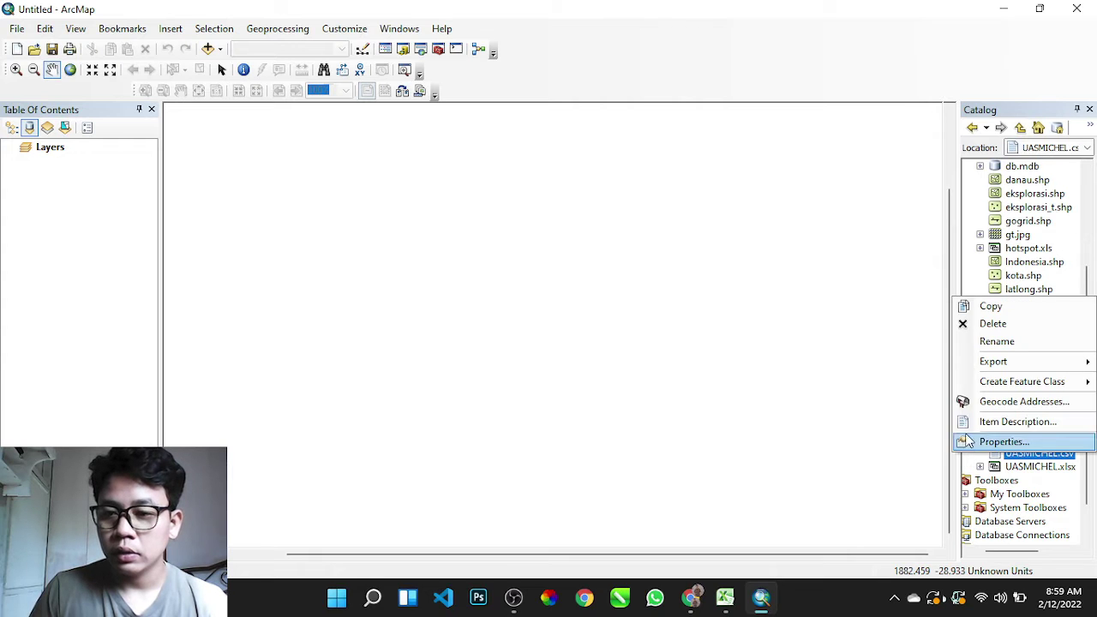
mouse_move(974, 383)
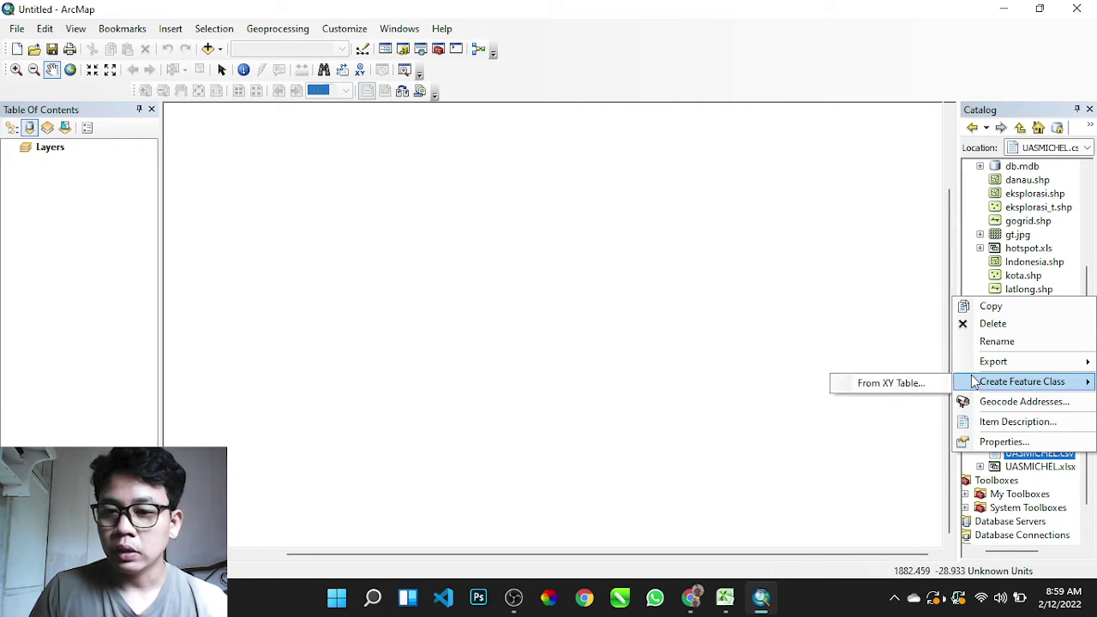
click(907, 382)
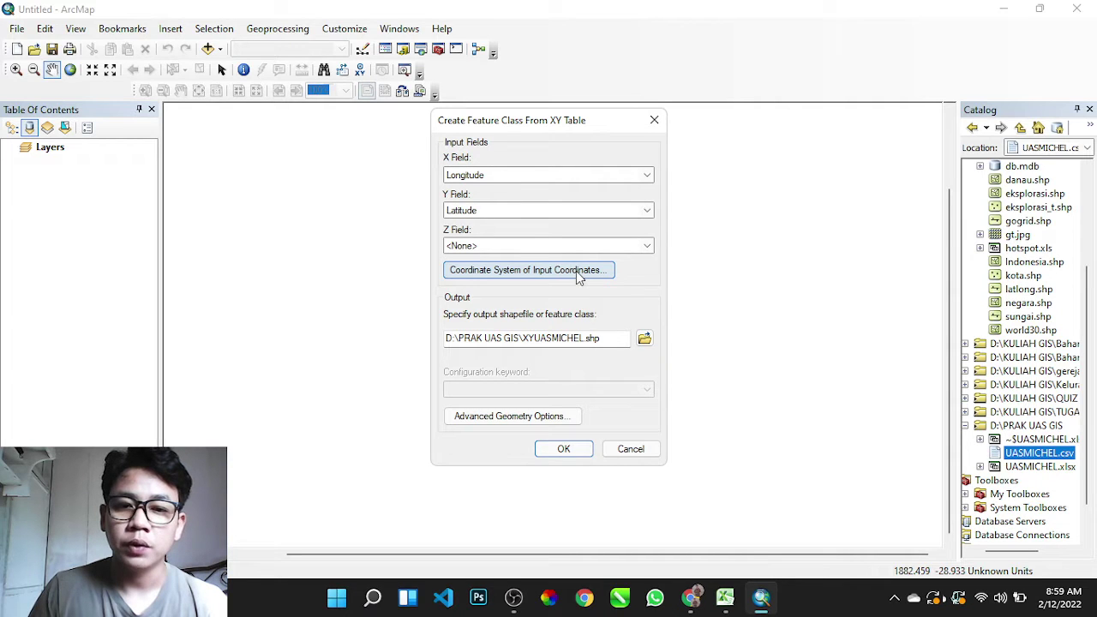
- Set the coordinate system of the input coordinates to the geographic world system WGS 1984
click(576, 271)
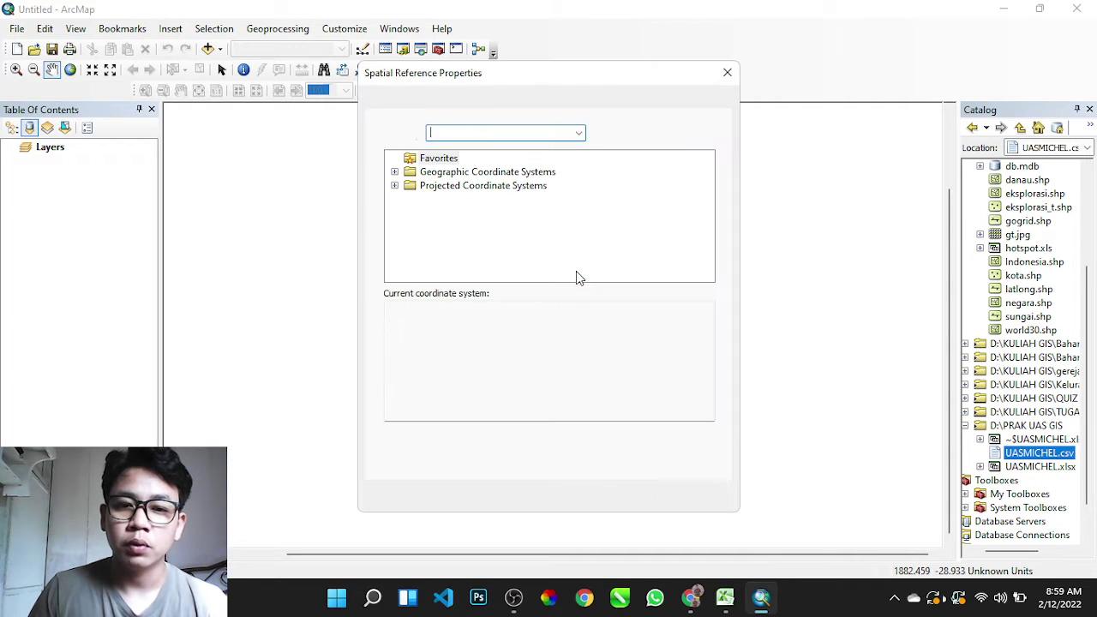
double_click(461, 174)
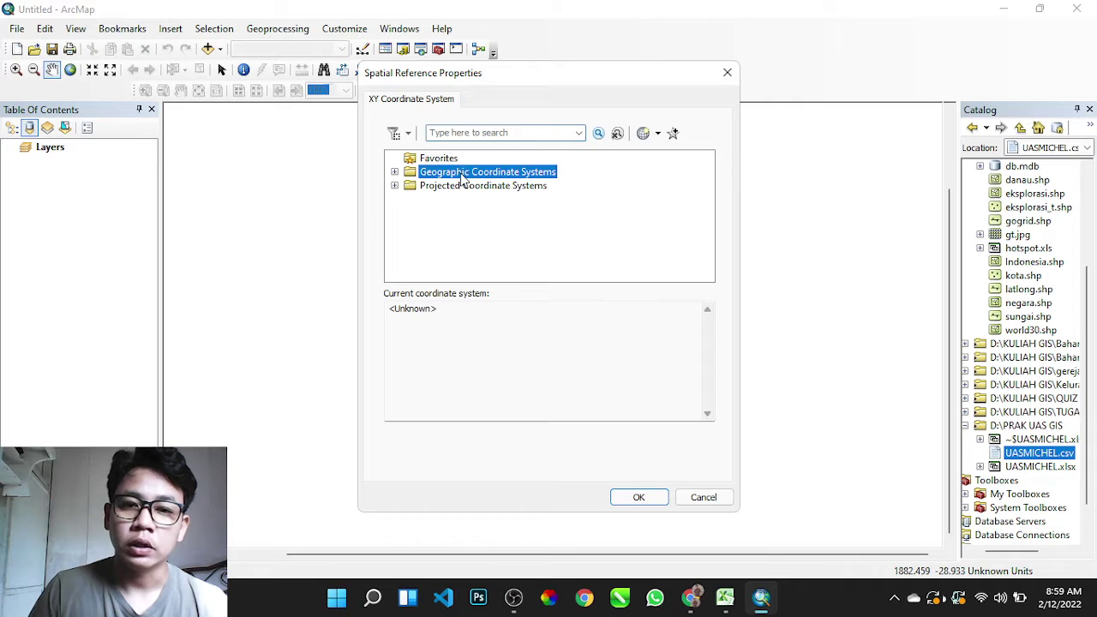
scroll(529, 205, down, 4)
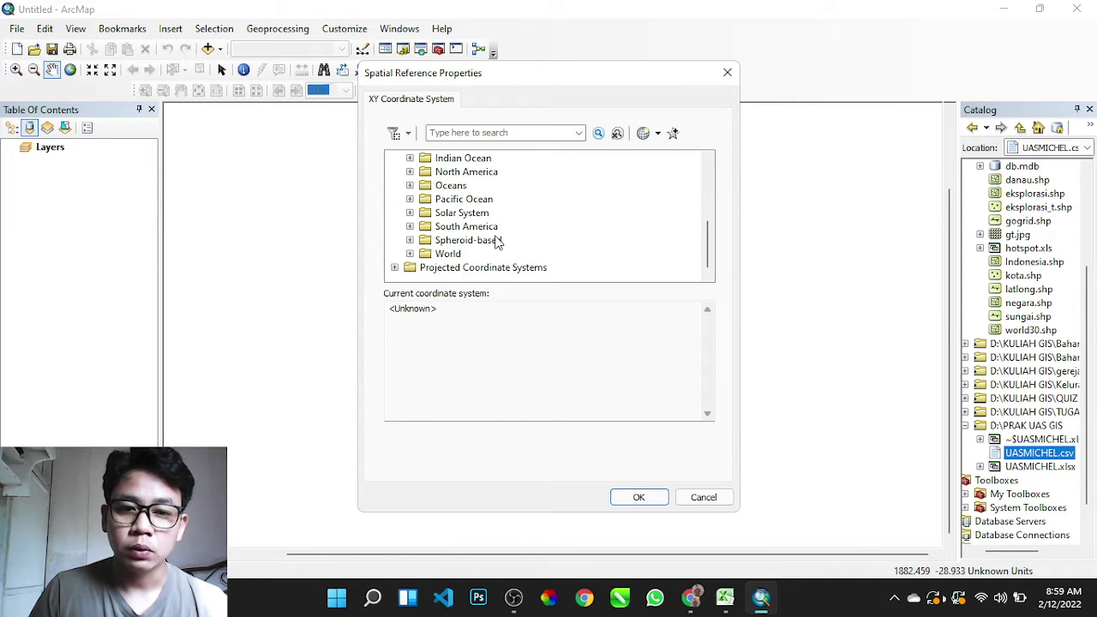
double_click(458, 255)
scroll(501, 223, down, 8)
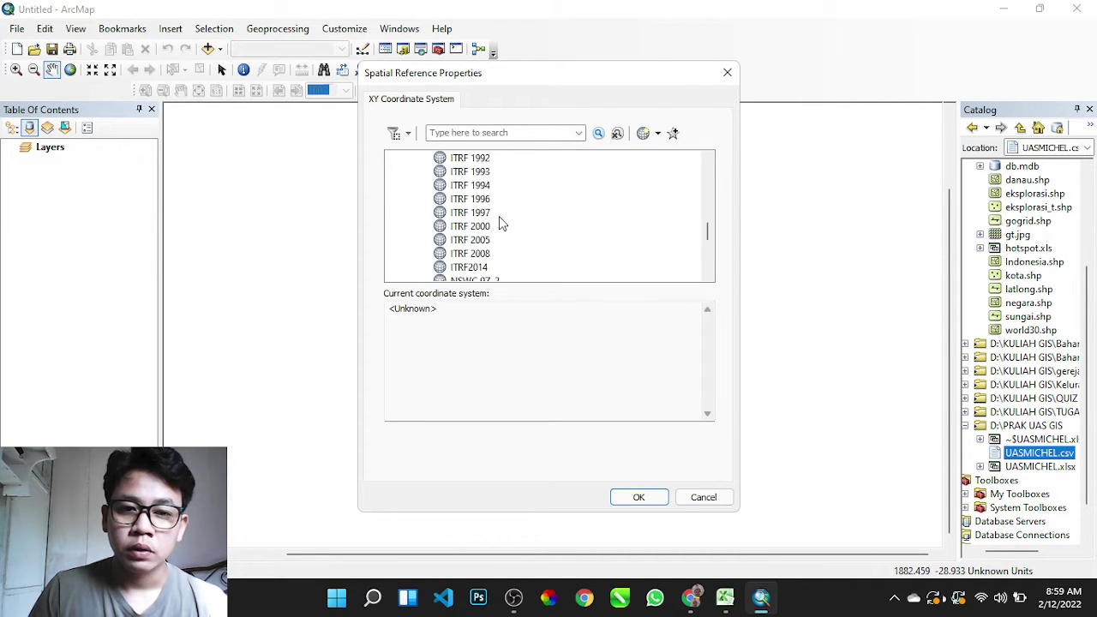
scroll(501, 223, up, 1)
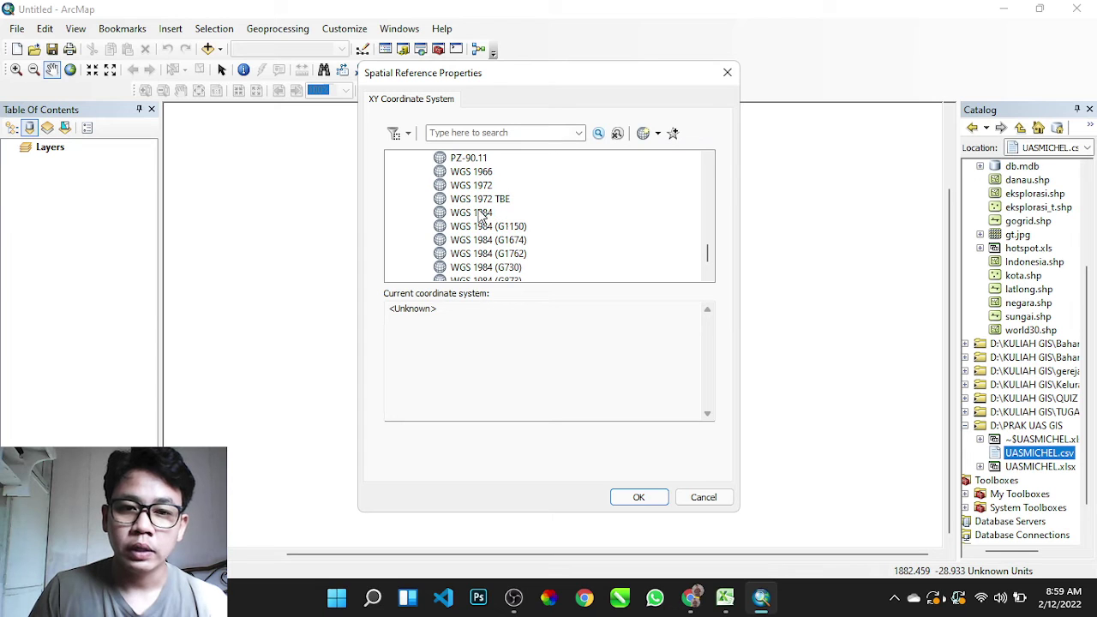
click(485, 215)
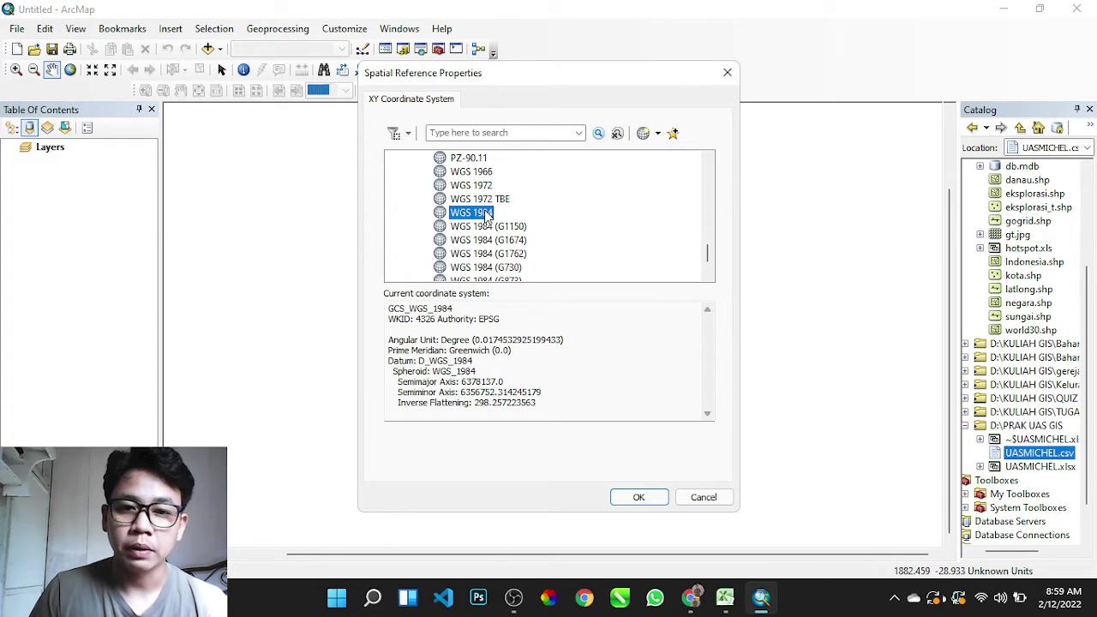
click(649, 498)
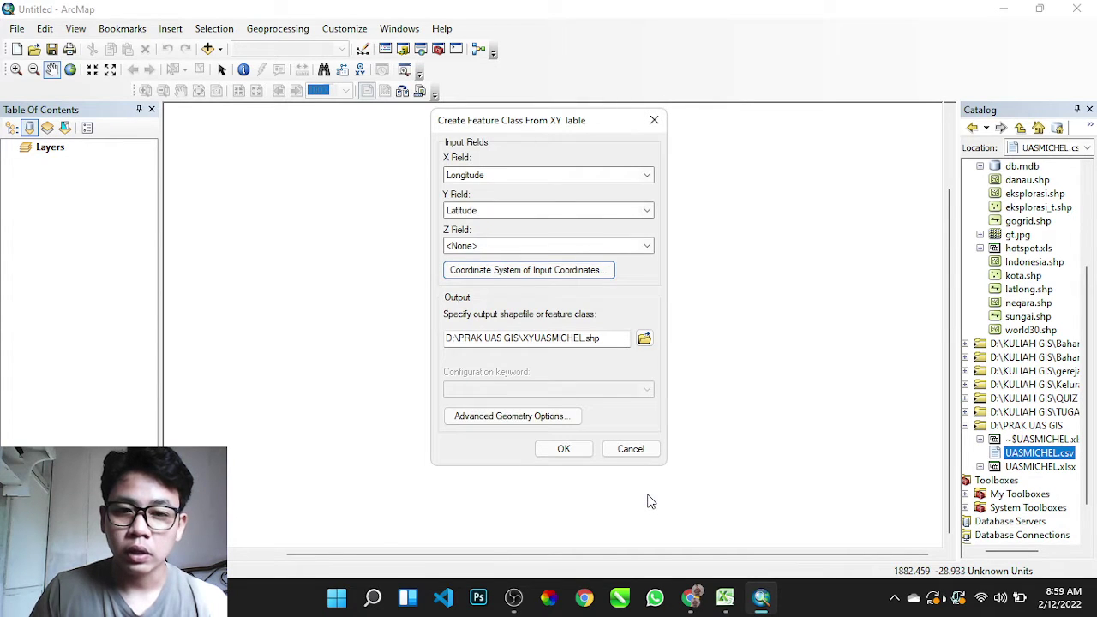
- Name the output shapefile UASMICHEL.shp in D:\PRAK UAS GIS and create the feature class
click(644, 340)
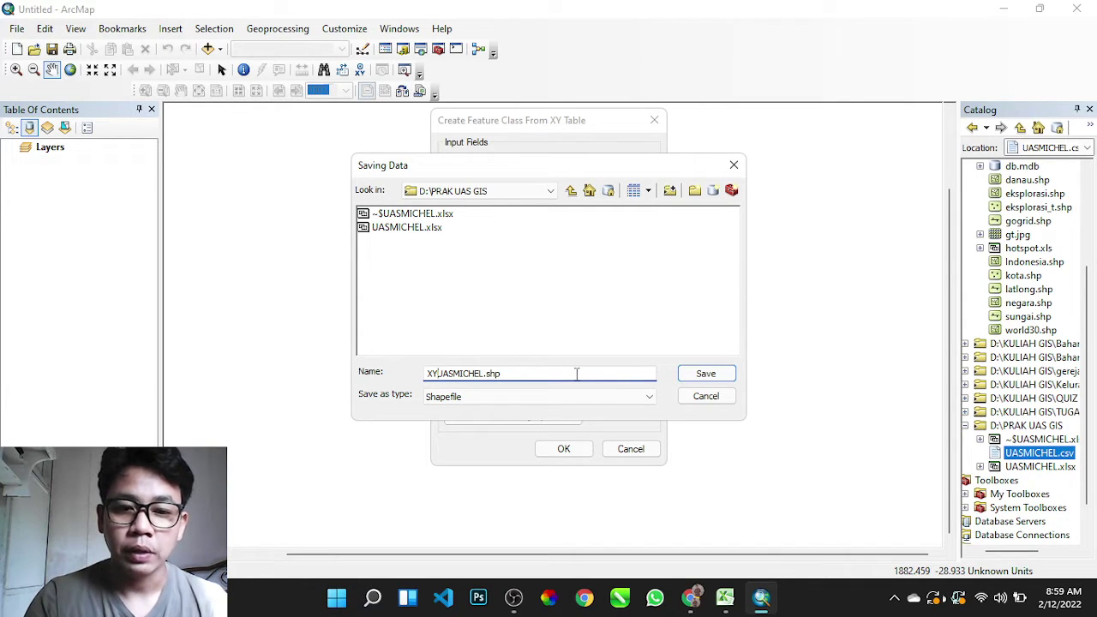
key(BackSpace)
key(BackSpace)
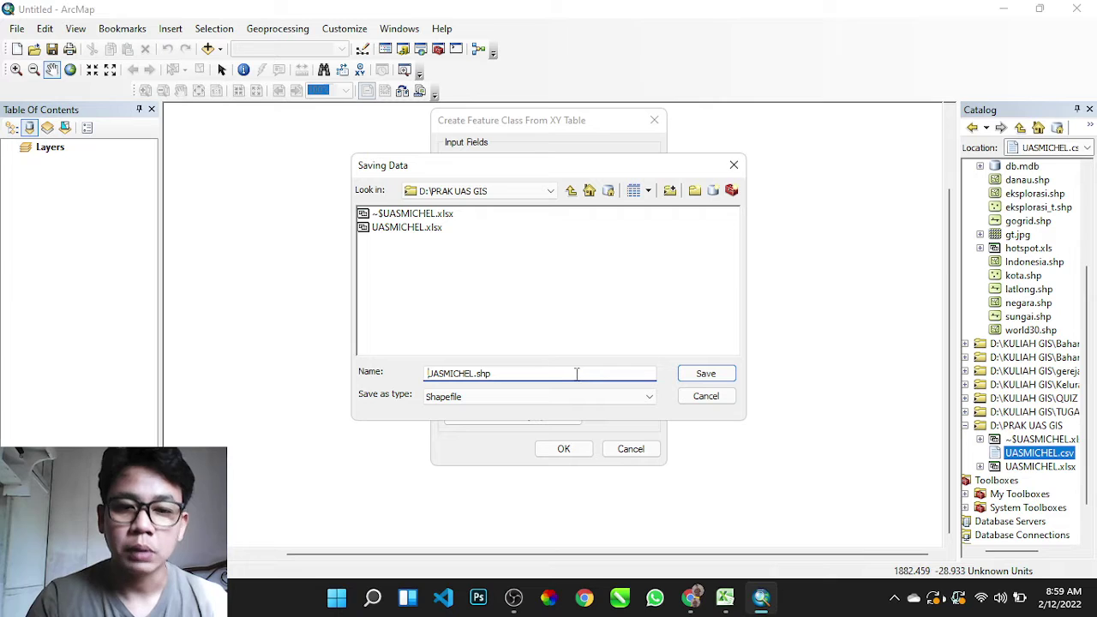
click(704, 375)
click(573, 450)
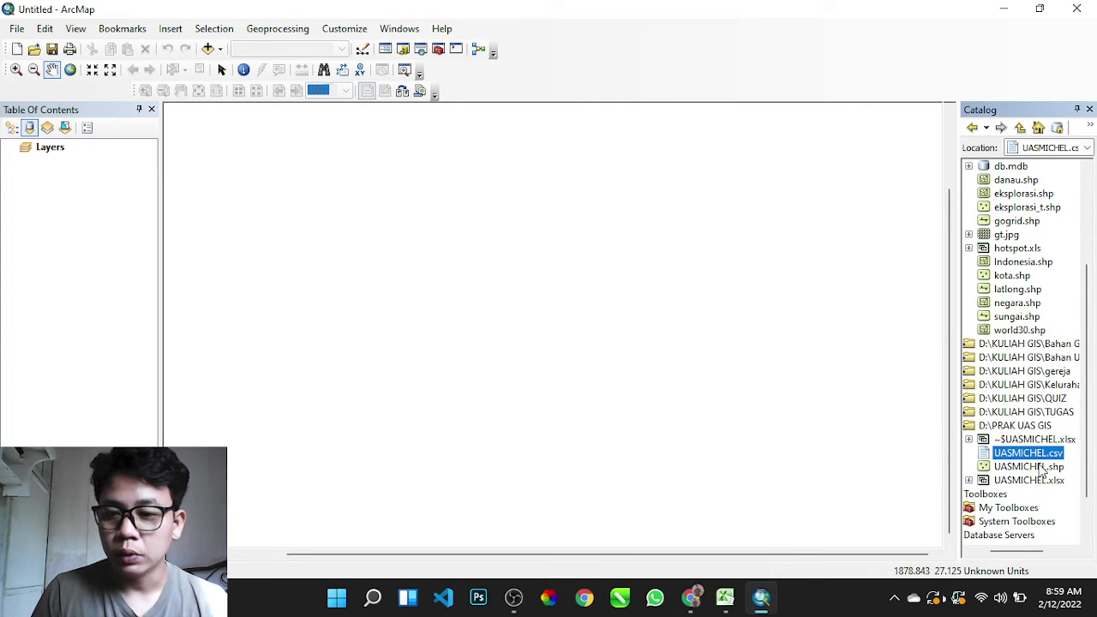
- Add the UASMICHEL.shp points and the admin_kab-kota_sumut.shp layer from the 2_Kabupaten-Kota folder to the map
click(1042, 467)
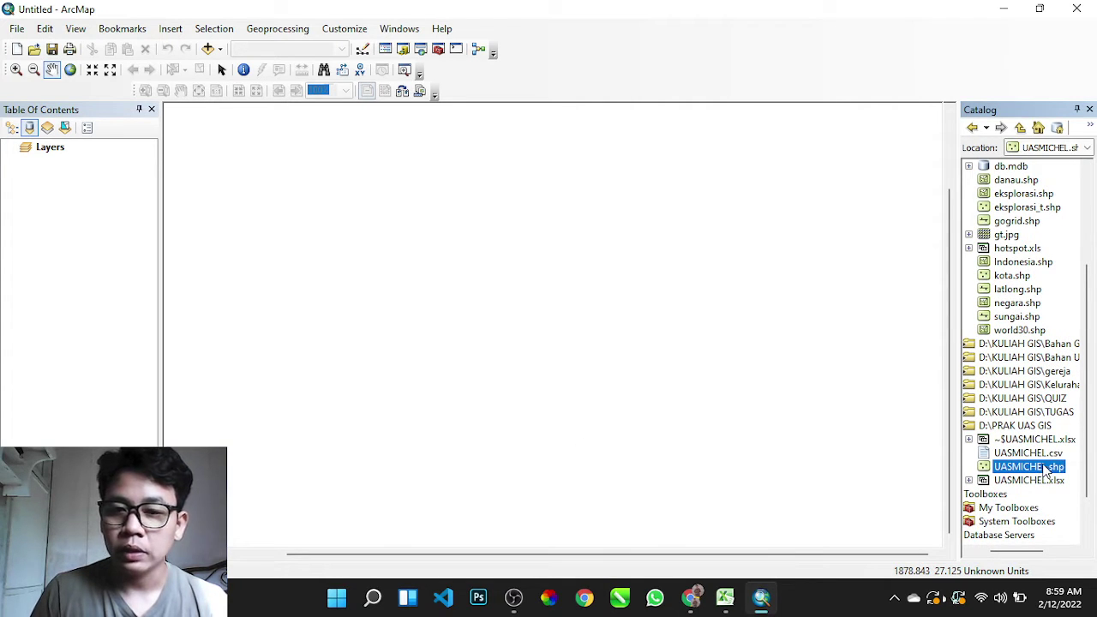
mouse_move(1045, 469)
mouse_down()
mouse_move(28, 254)
mouse_move(19, 214)
mouse_move(39, 195)
mouse_up()
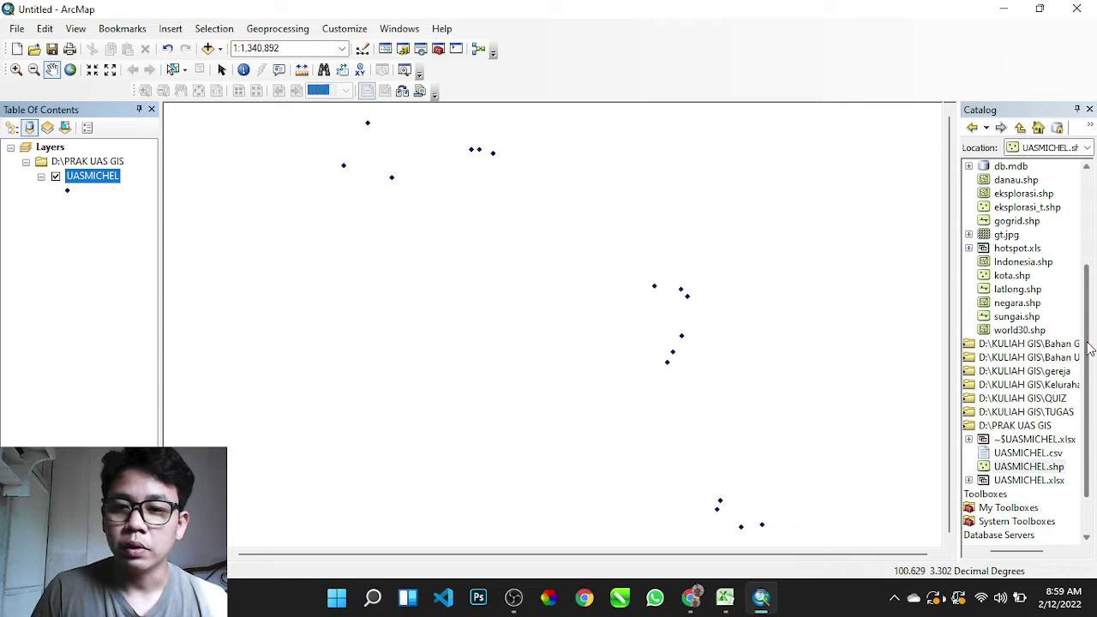
drag(1090, 347, 1090, 279)
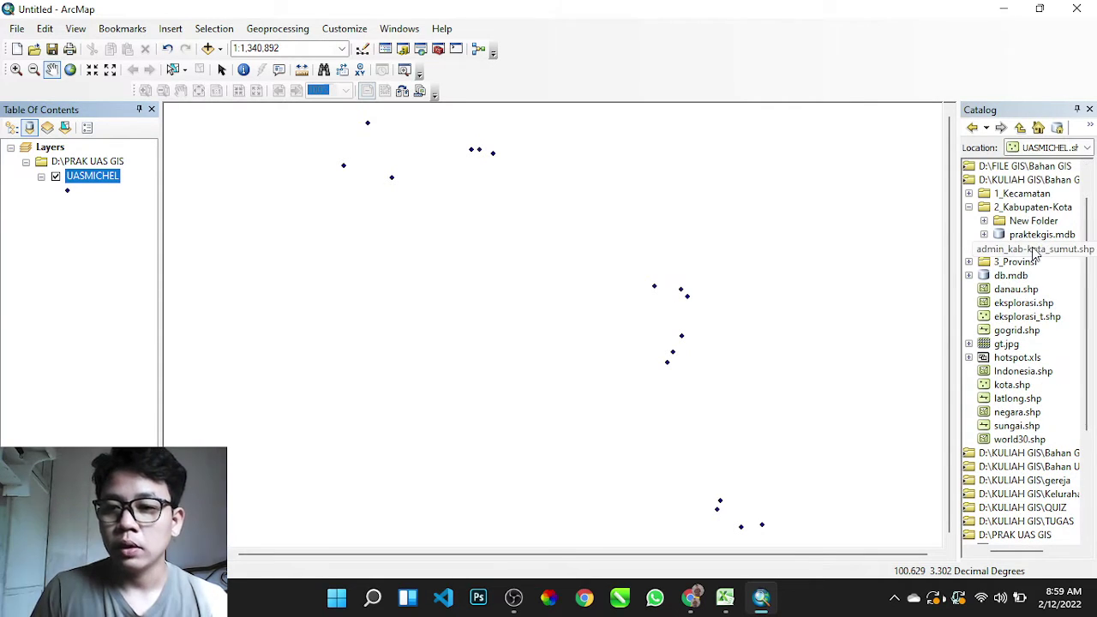
mouse_move(1040, 251)
mouse_down()
mouse_move(241, 249)
mouse_move(75, 232)
mouse_up()
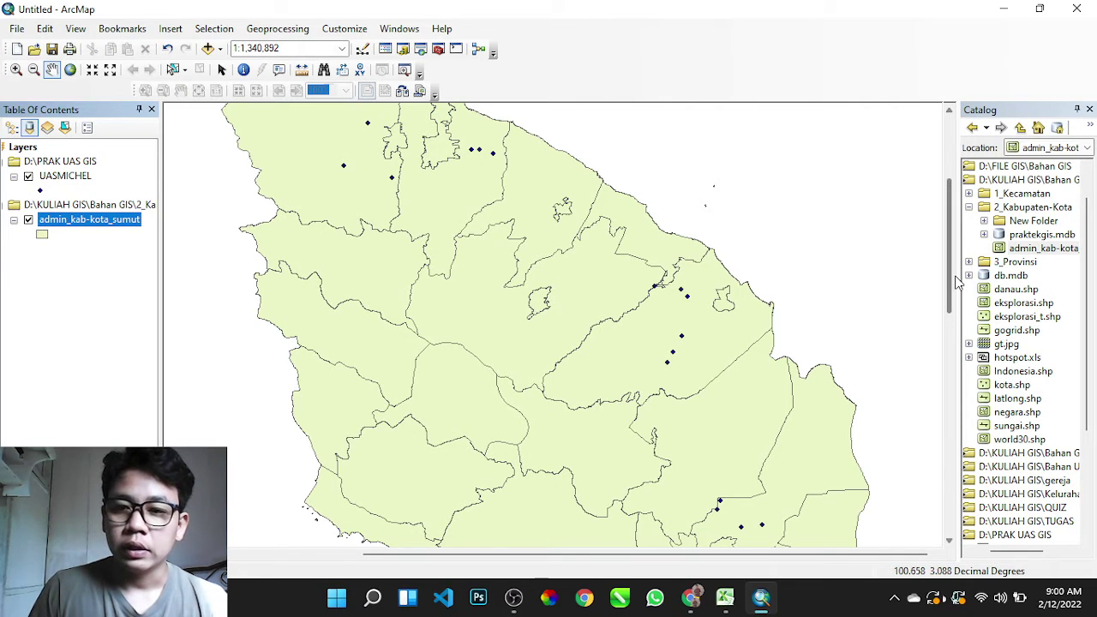
drag(950, 282, 949, 275)
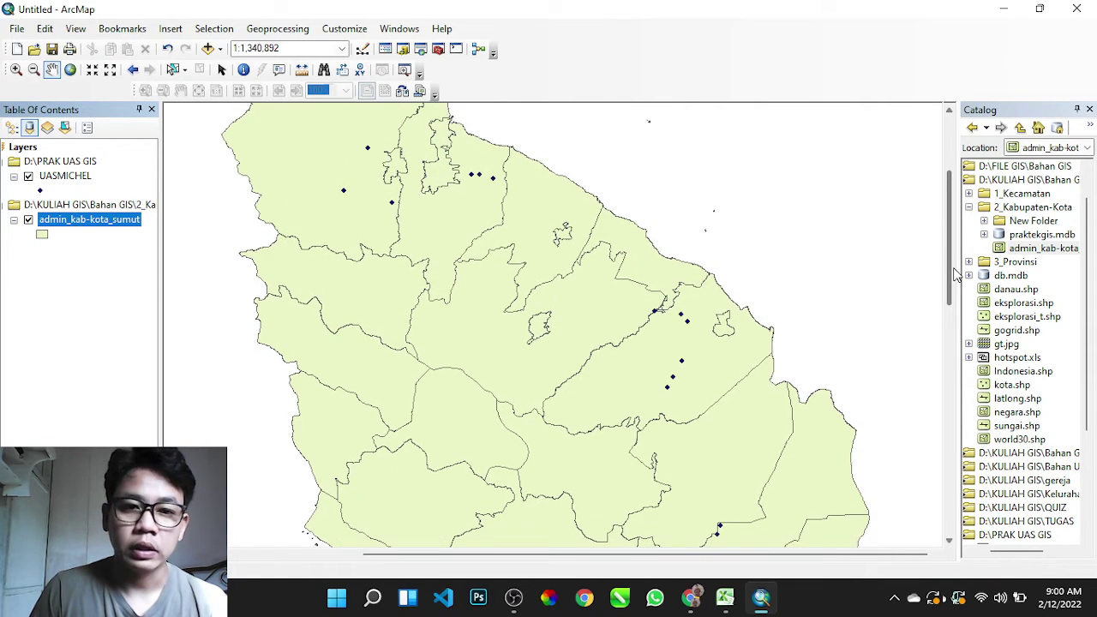
- Change the fill symbol of the admin_kab-kota_sumut layer to Beige
click(41, 235)
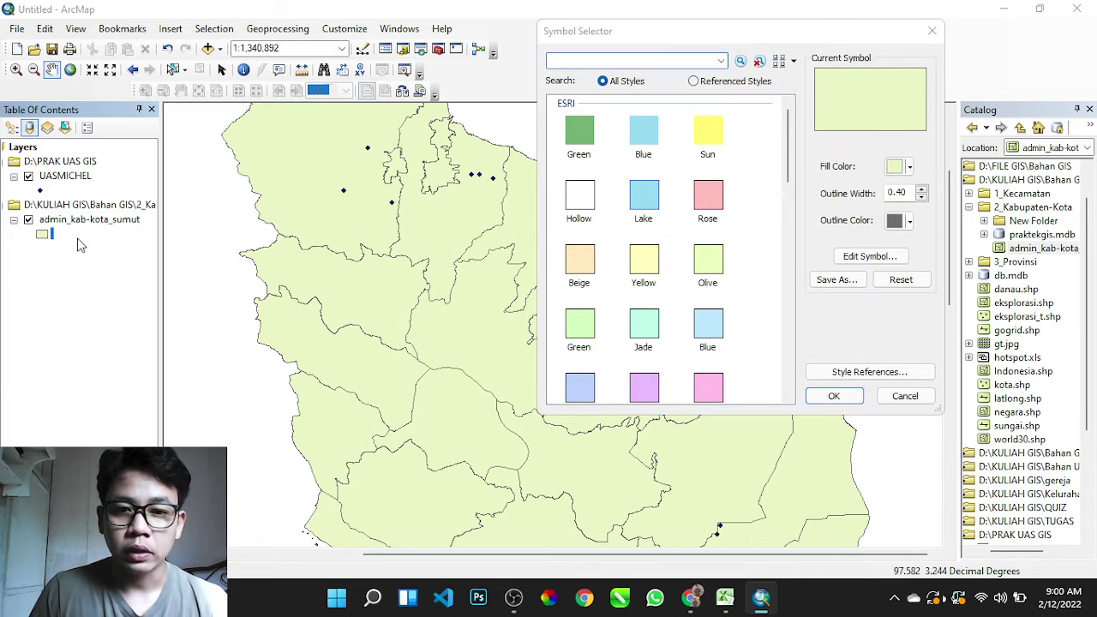
click(579, 264)
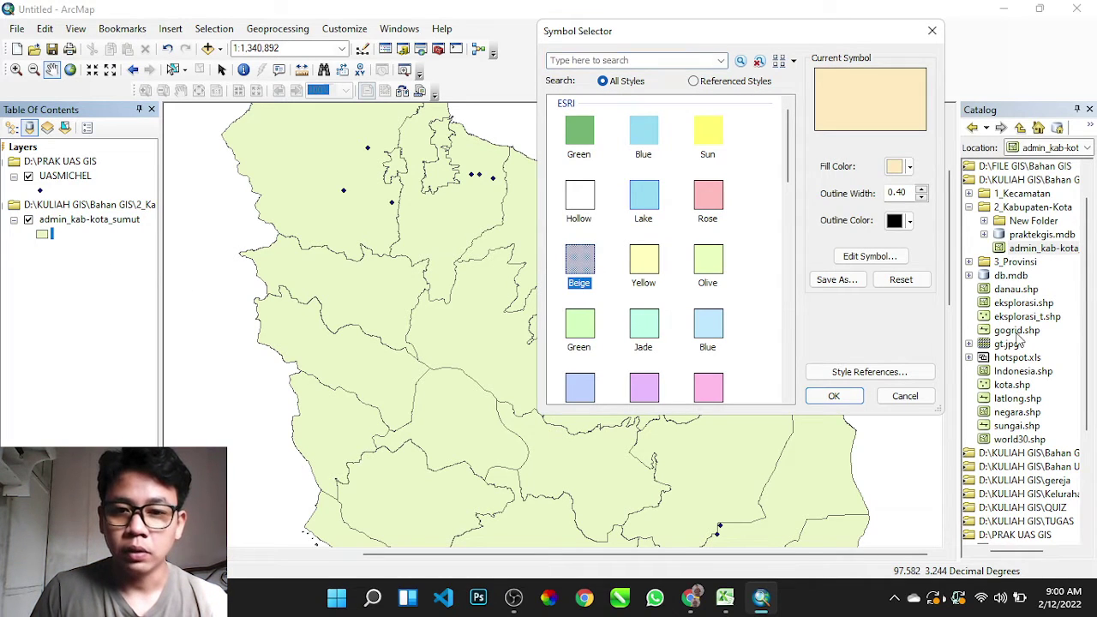
click(833, 396)
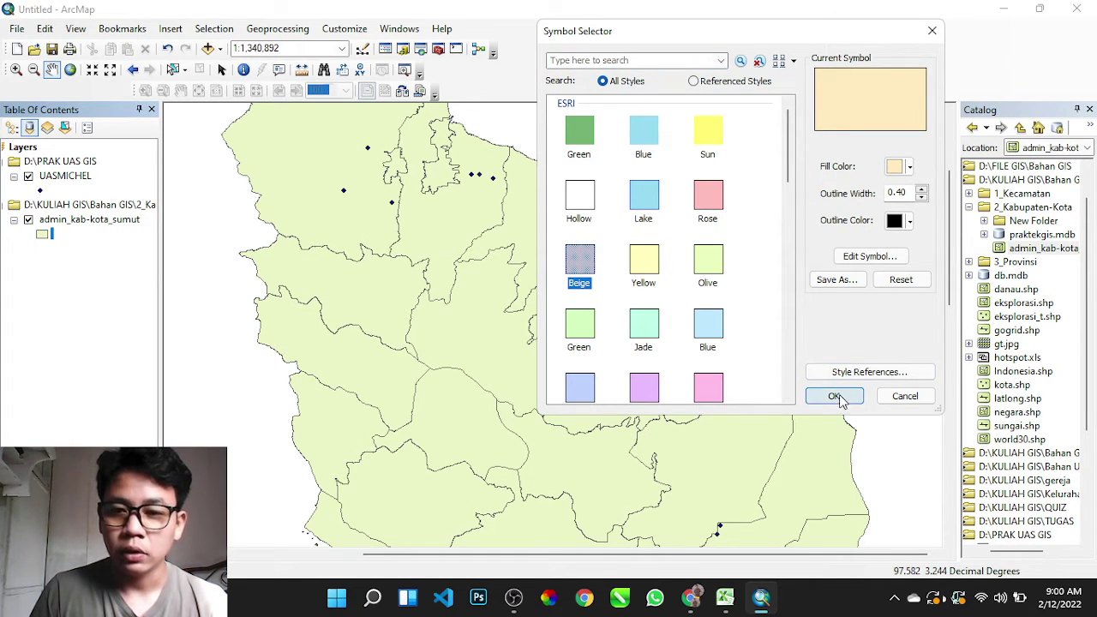
- Recolour the UASMICHEL point symbol bright green and increase its size
click(40, 190)
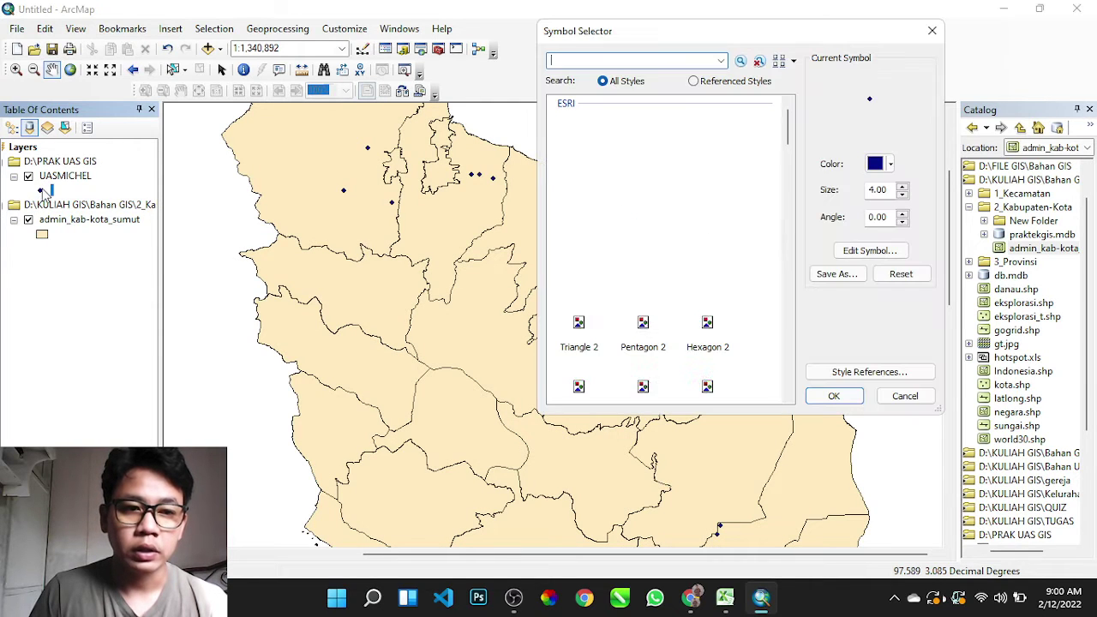
click(889, 165)
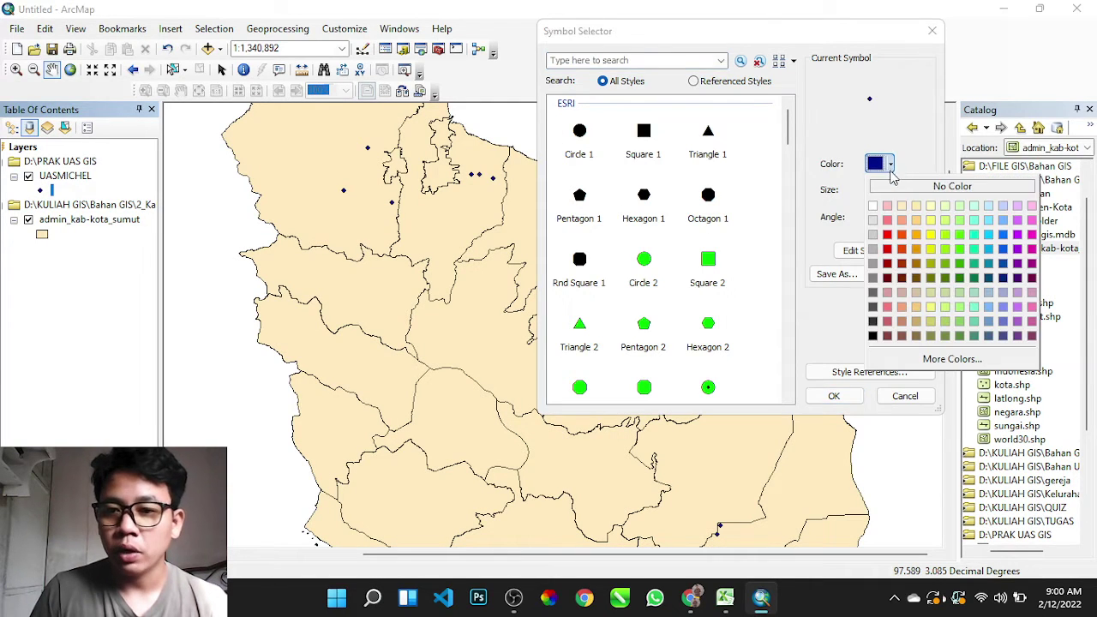
click(960, 263)
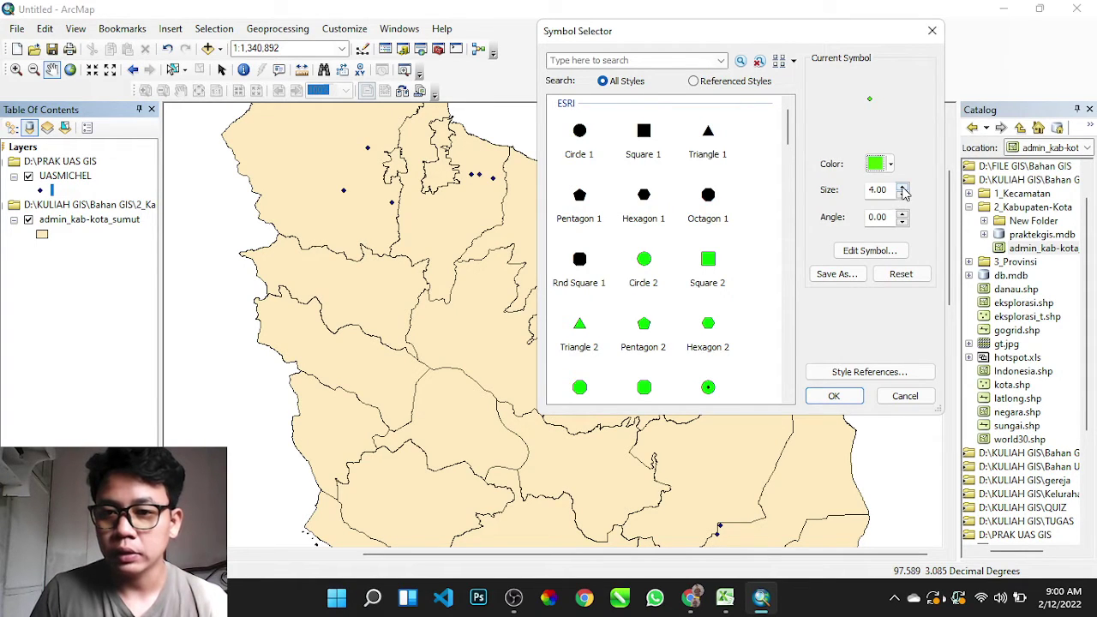
click(902, 186)
click(901, 186)
click(853, 395)
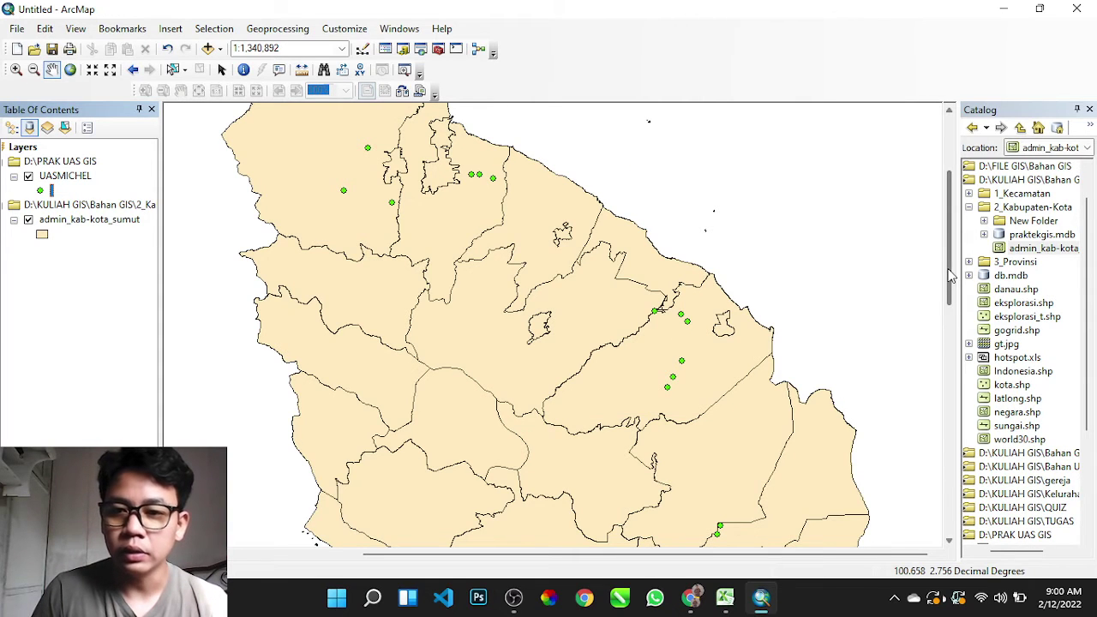
mouse_move(946, 268)
mouse_down()
mouse_move(951, 257)
mouse_move(951, 271)
mouse_up()
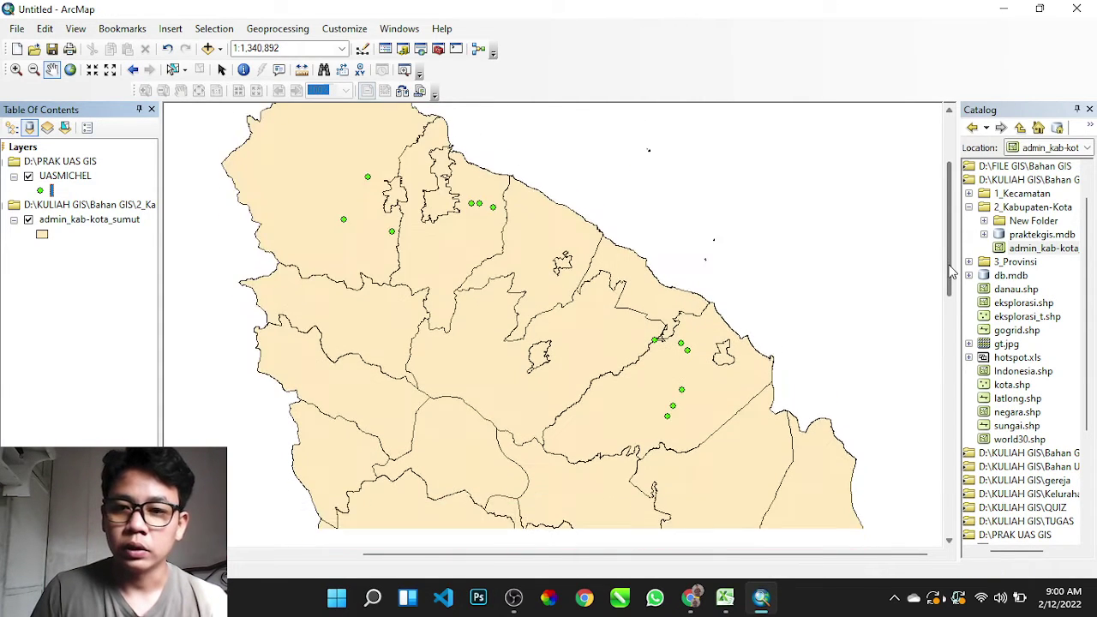
- Check exam question b, then select the UASMICHEL points by attributes where "Kode_Wilay" = 'Wil-11212'
click(691, 605)
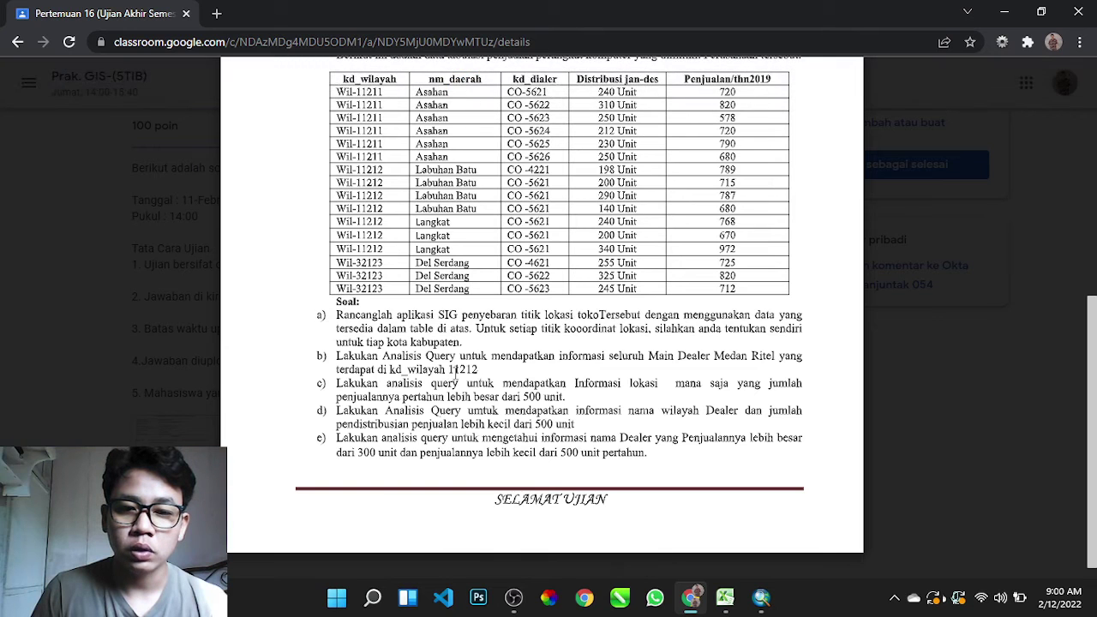
click(761, 598)
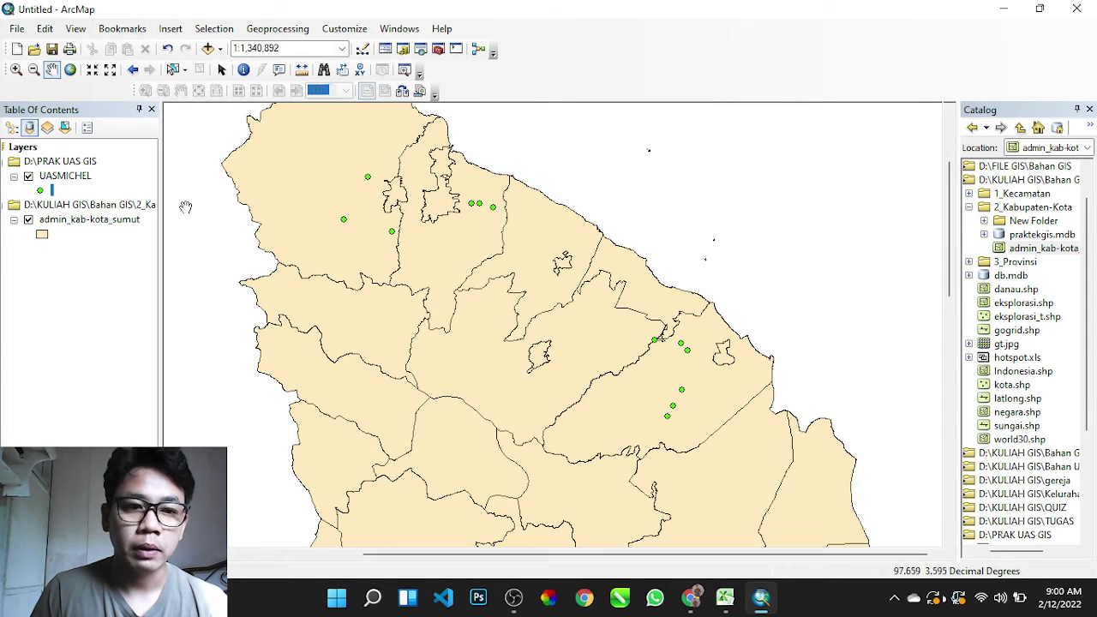
click(213, 28)
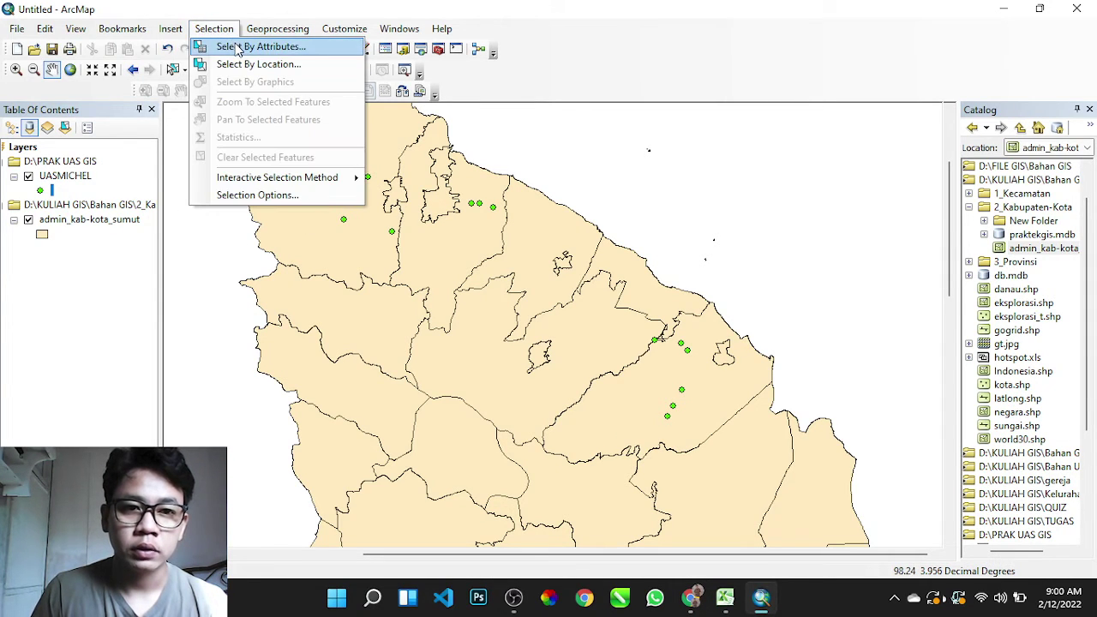
click(241, 47)
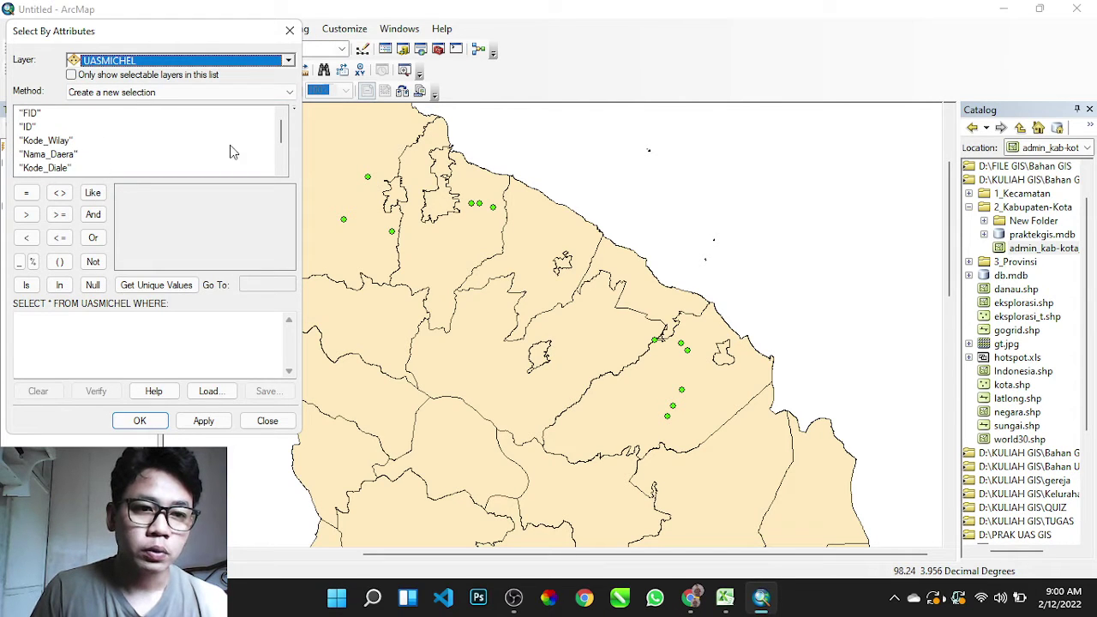
drag(283, 140, 283, 146)
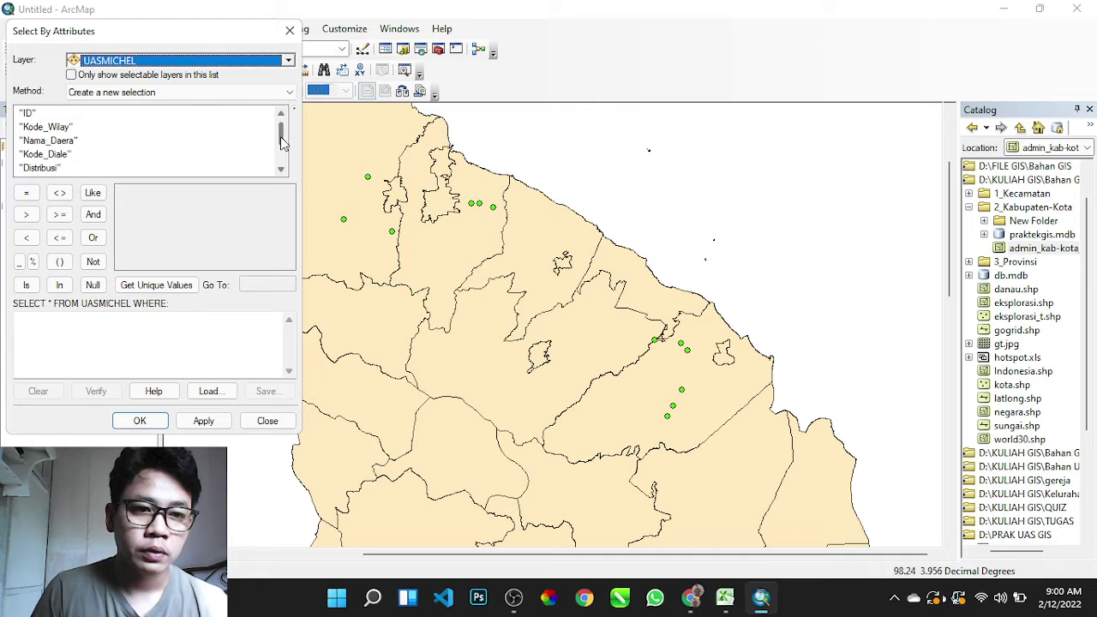
double_click(54, 128)
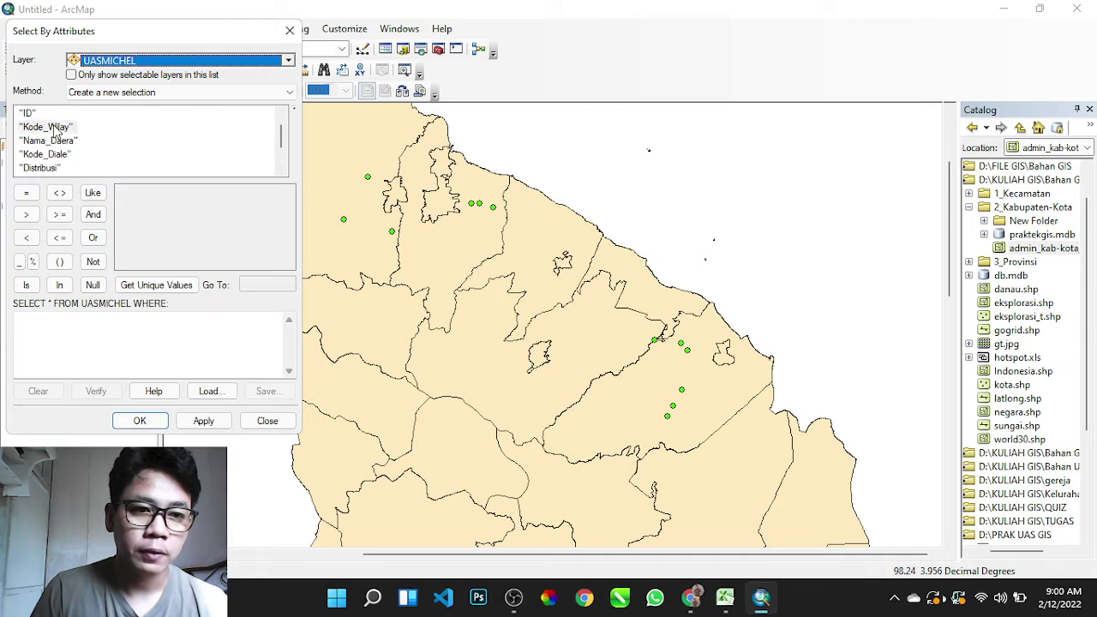
click(26, 193)
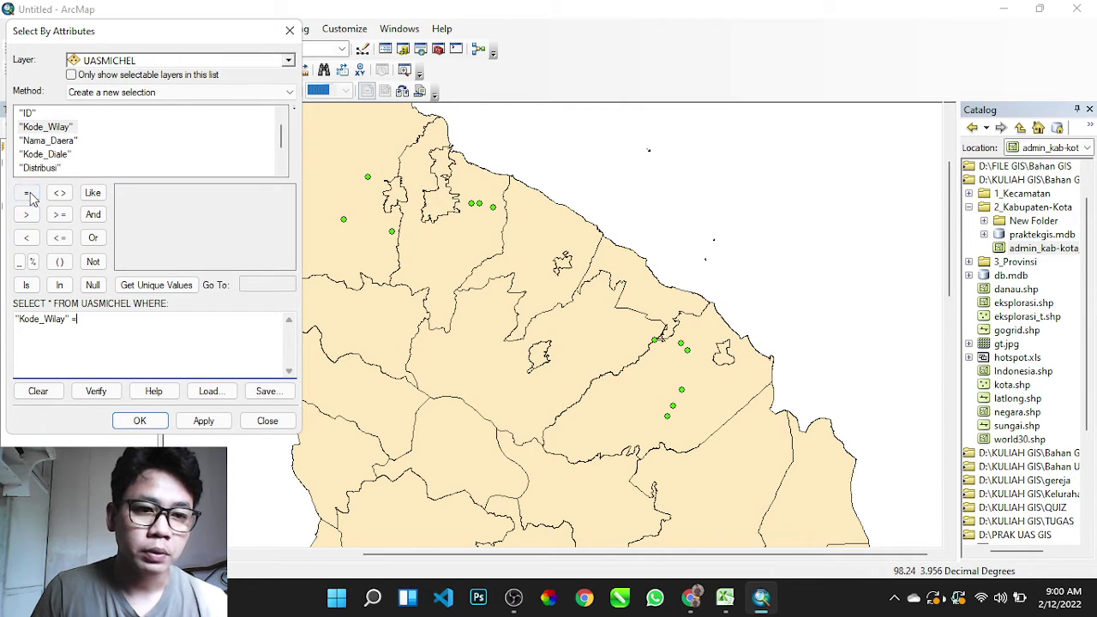
click(161, 288)
click(141, 206)
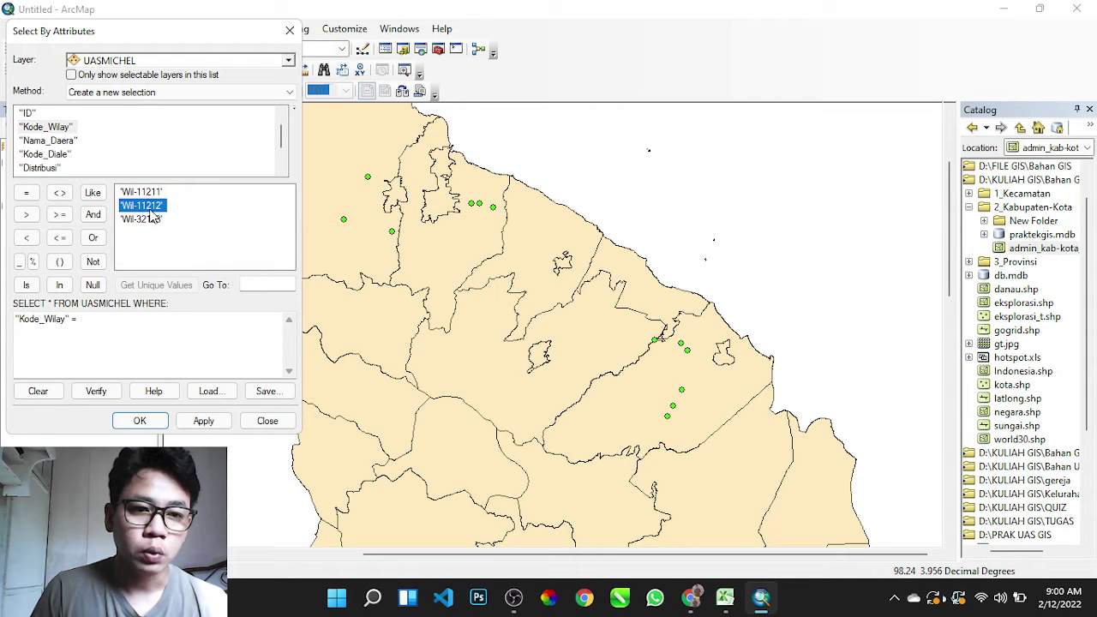
double_click(156, 208)
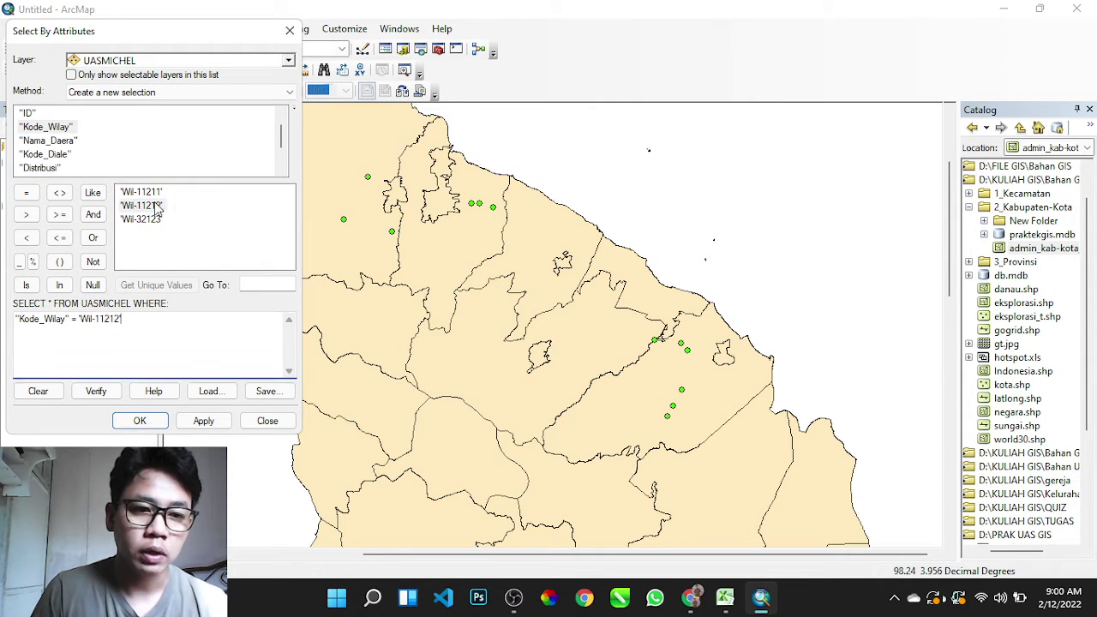
click(139, 420)
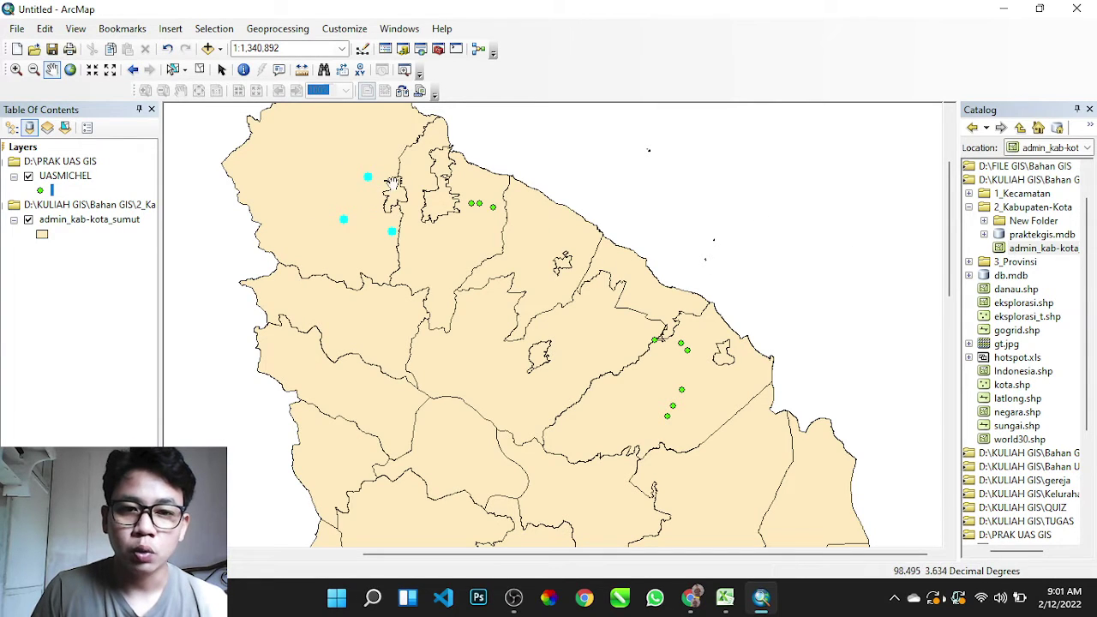
- Identify the northernmost selected point in Langkat and check its attributes, including Kode_Wilay
mouse_move(953, 236)
mouse_down()
mouse_move(947, 268)
mouse_move(943, 226)
mouse_up()
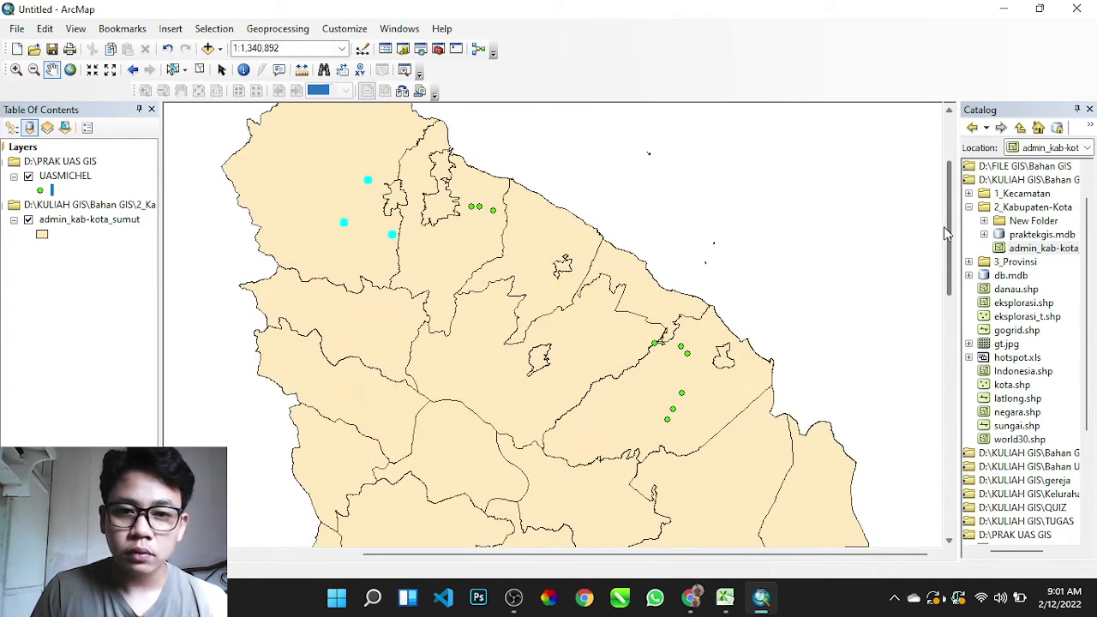
click(244, 69)
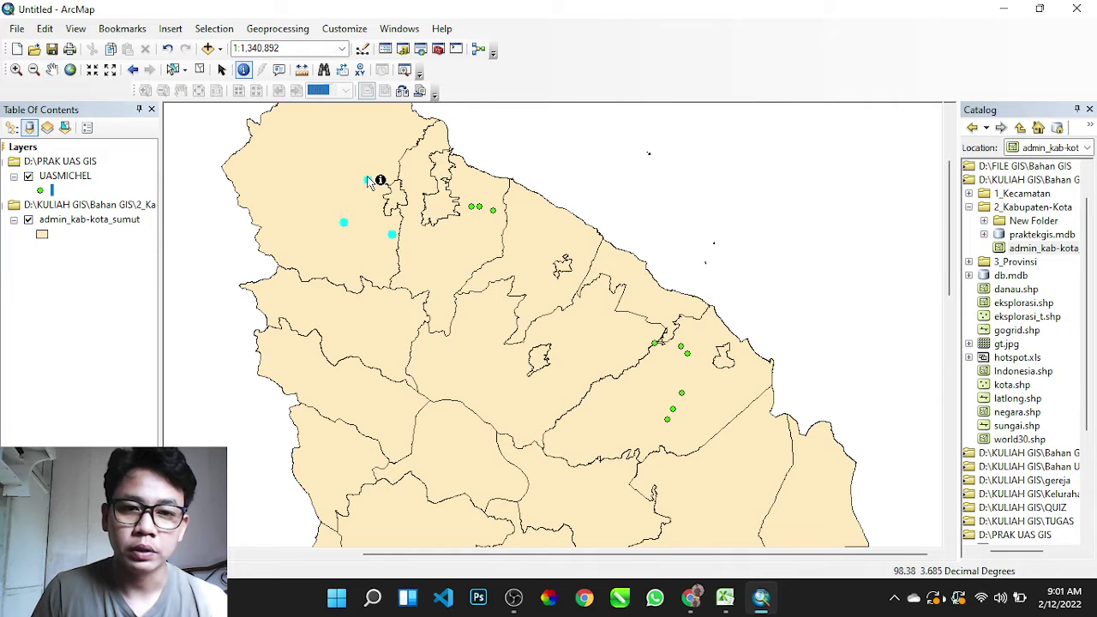
click(369, 183)
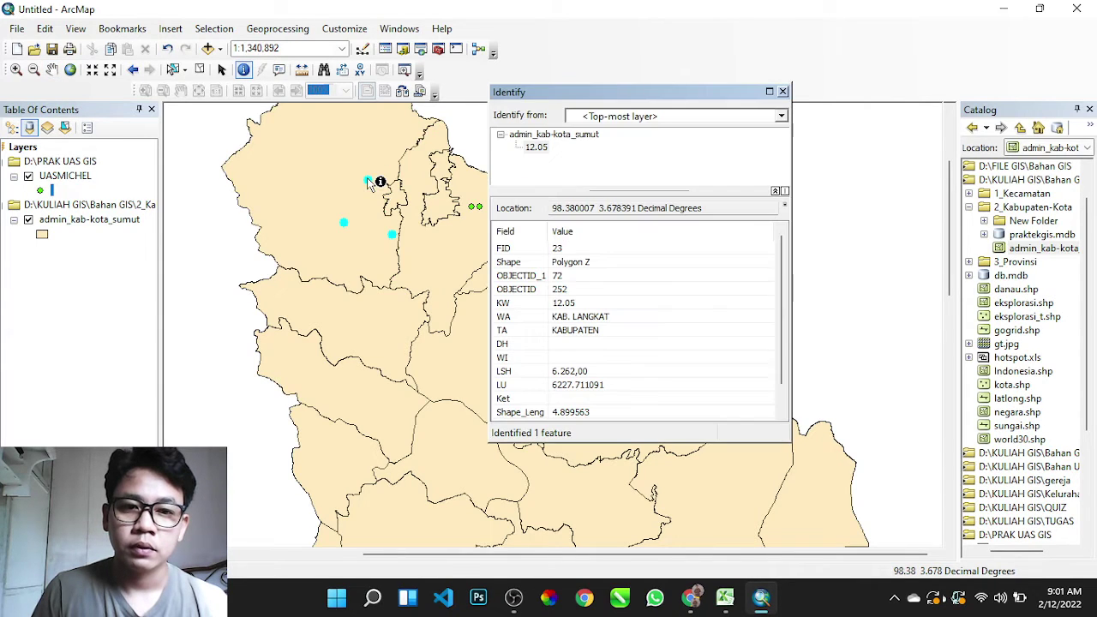
click(782, 92)
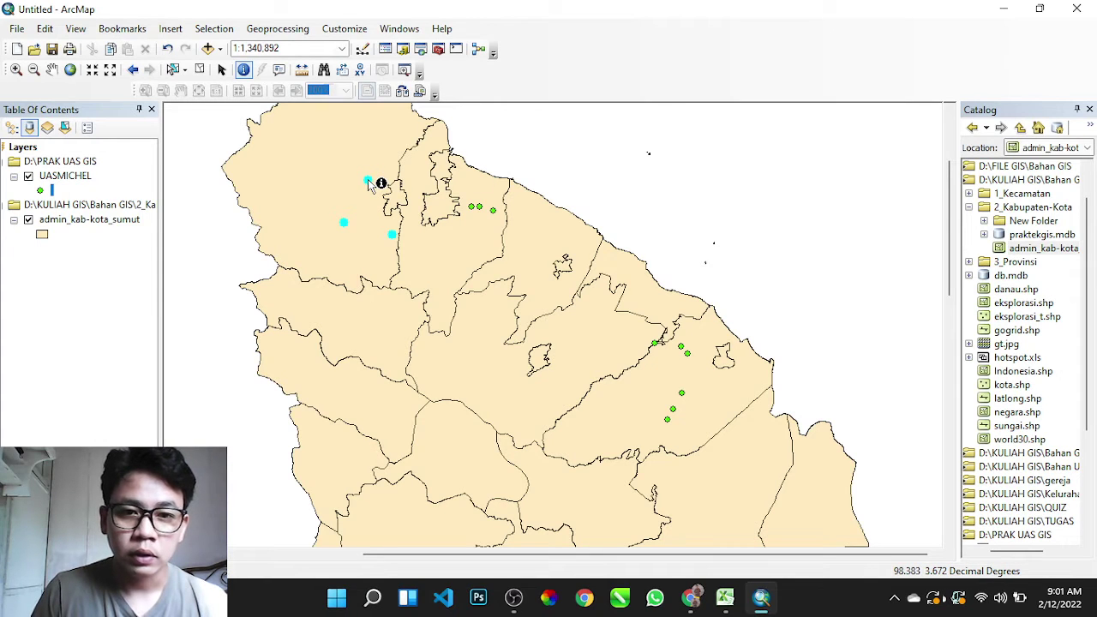
click(368, 182)
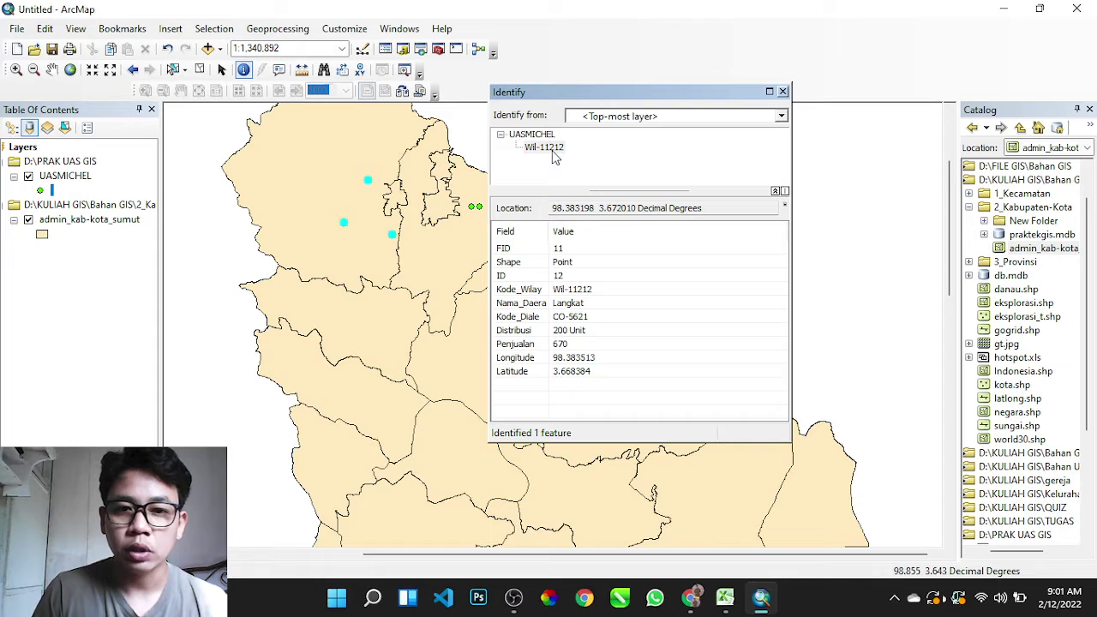
click(564, 293)
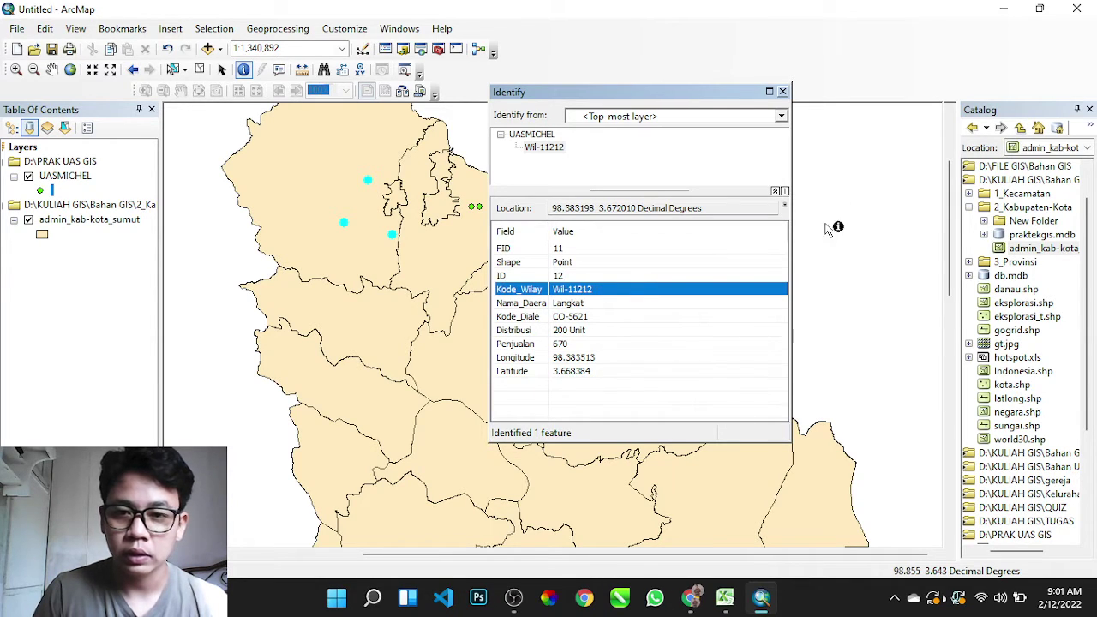
click(606, 184)
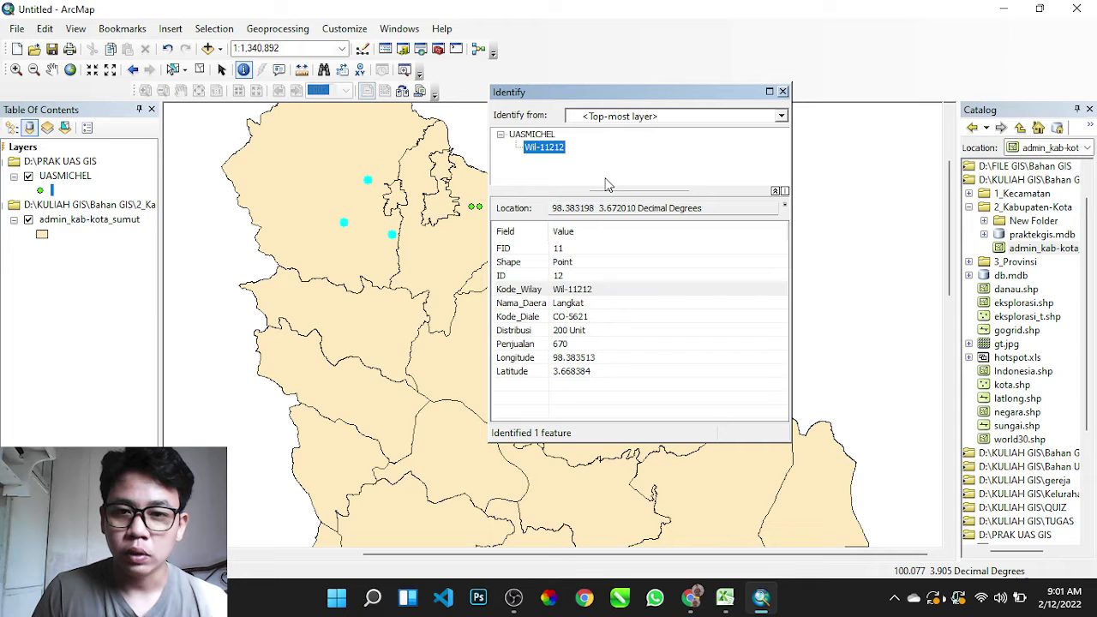
click(782, 91)
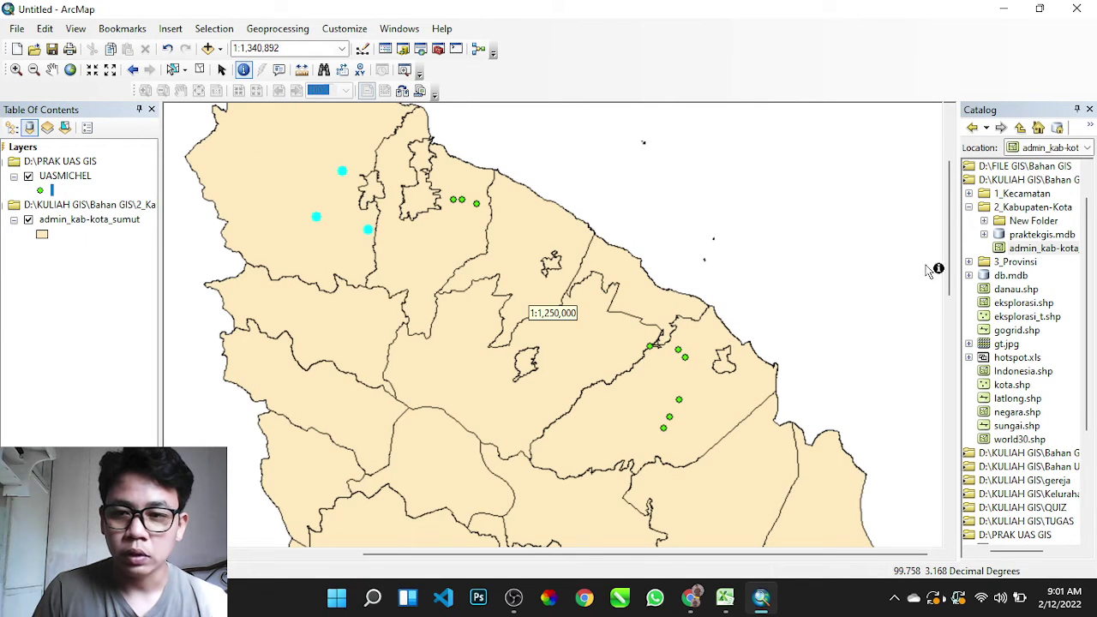
- Identify the easternmost selected point in Labuhan Batu and check its region code
drag(949, 275, 950, 312)
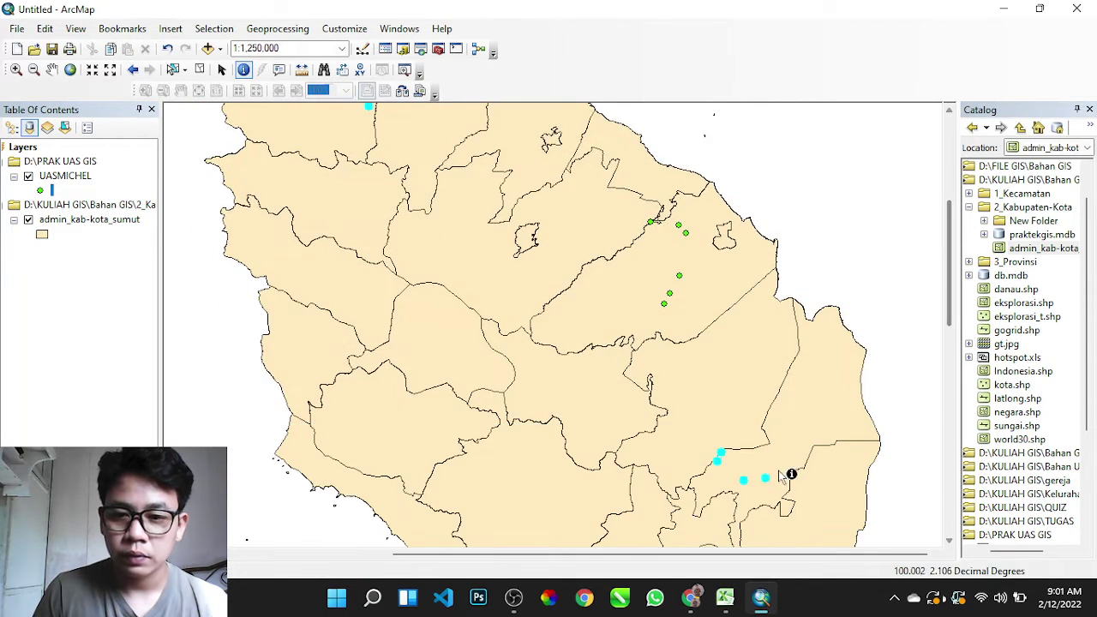
click(766, 479)
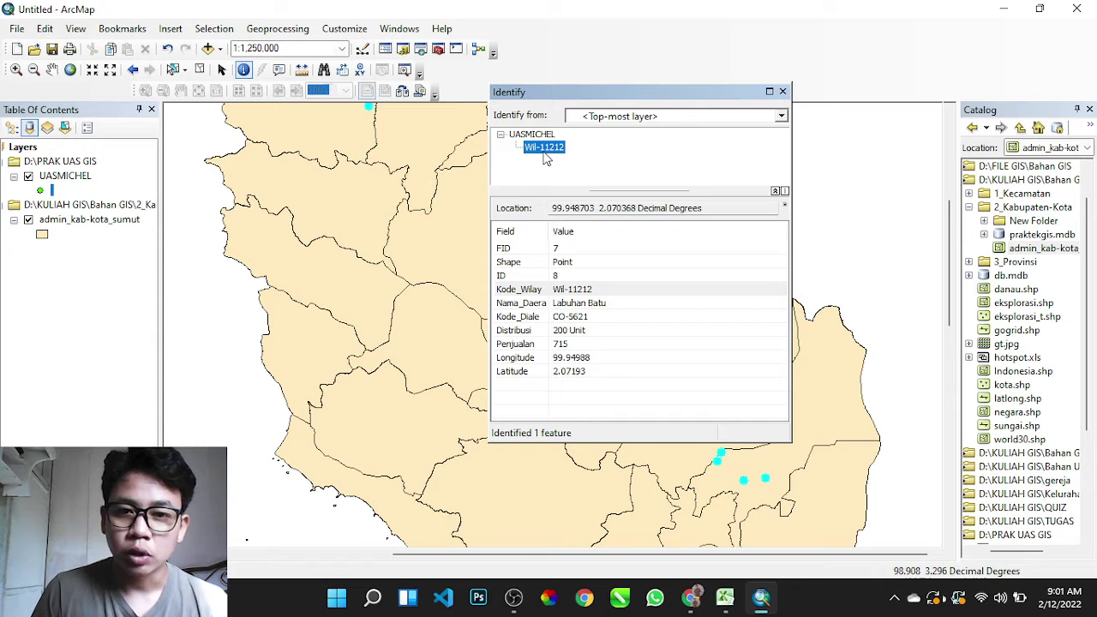
click(783, 93)
- Check exam question c and replace the attribute query on UASMICHEL with "Penjualan" >500 to select the matching points
click(692, 600)
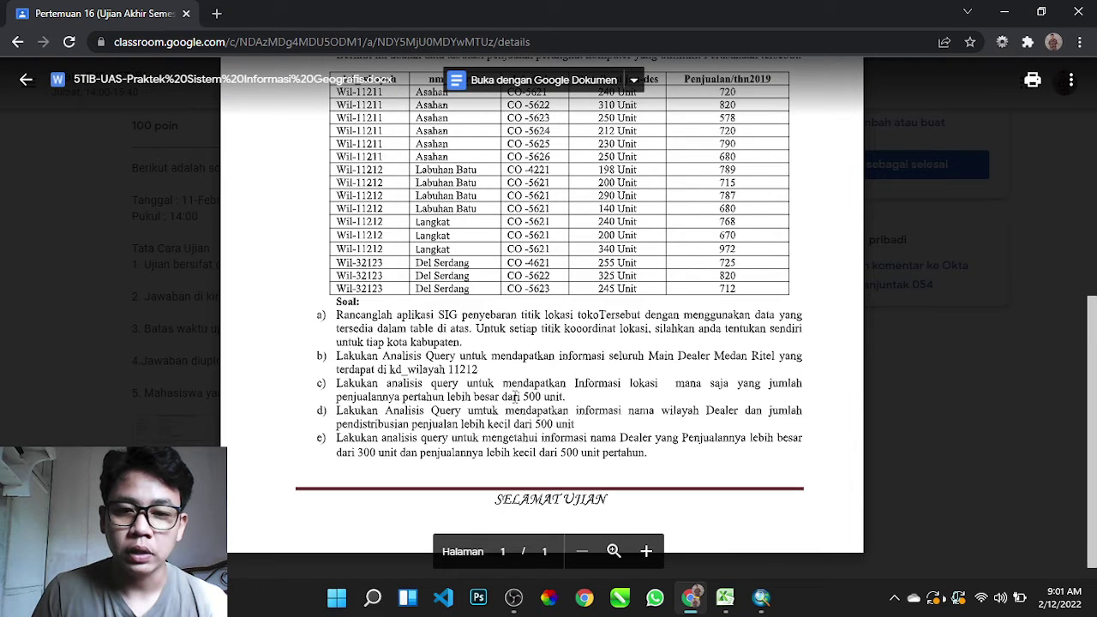
click(761, 598)
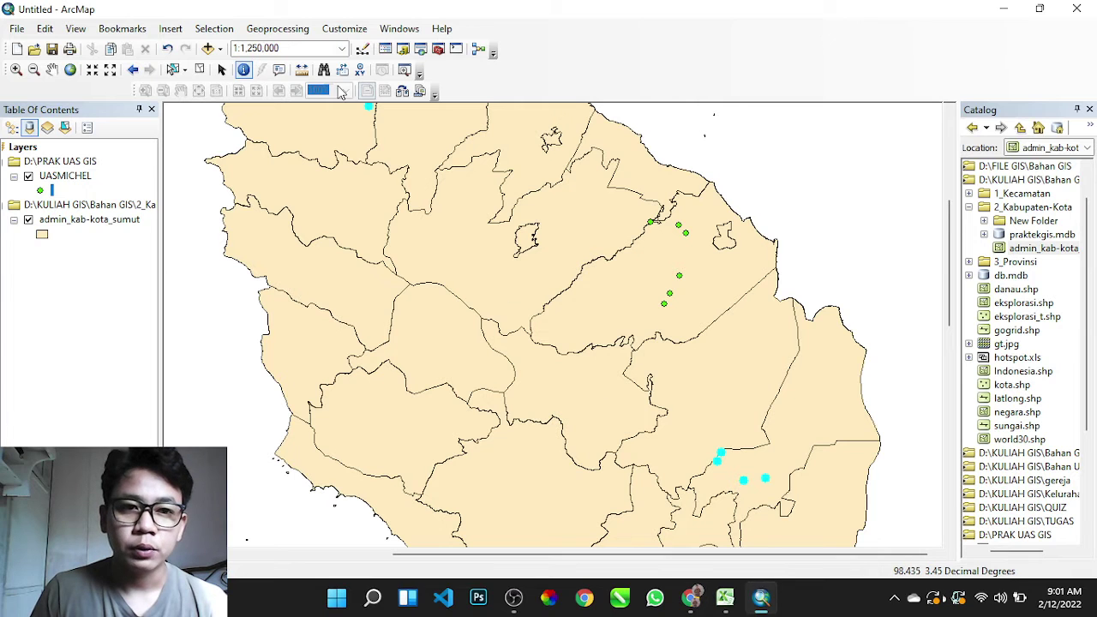
click(213, 28)
click(231, 48)
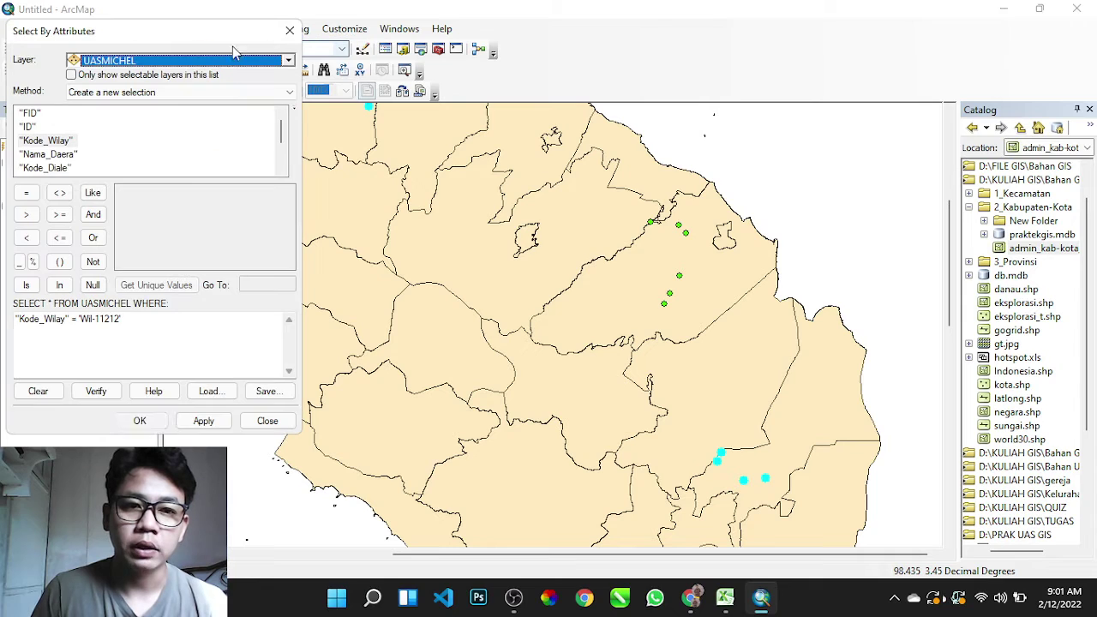
click(37, 393)
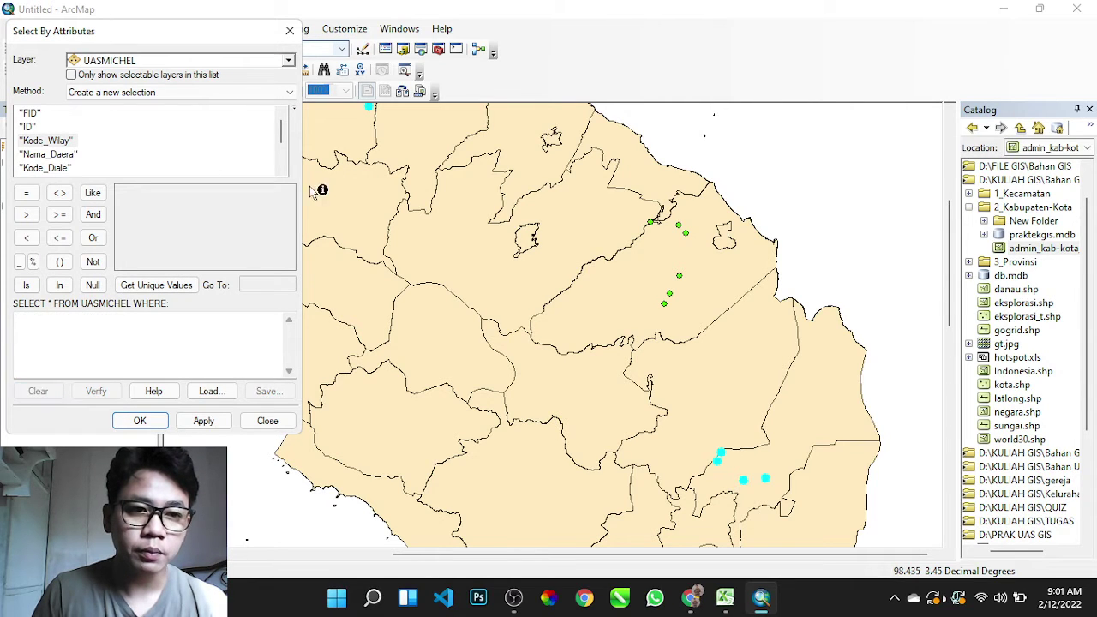
scroll(283, 139, down, 1)
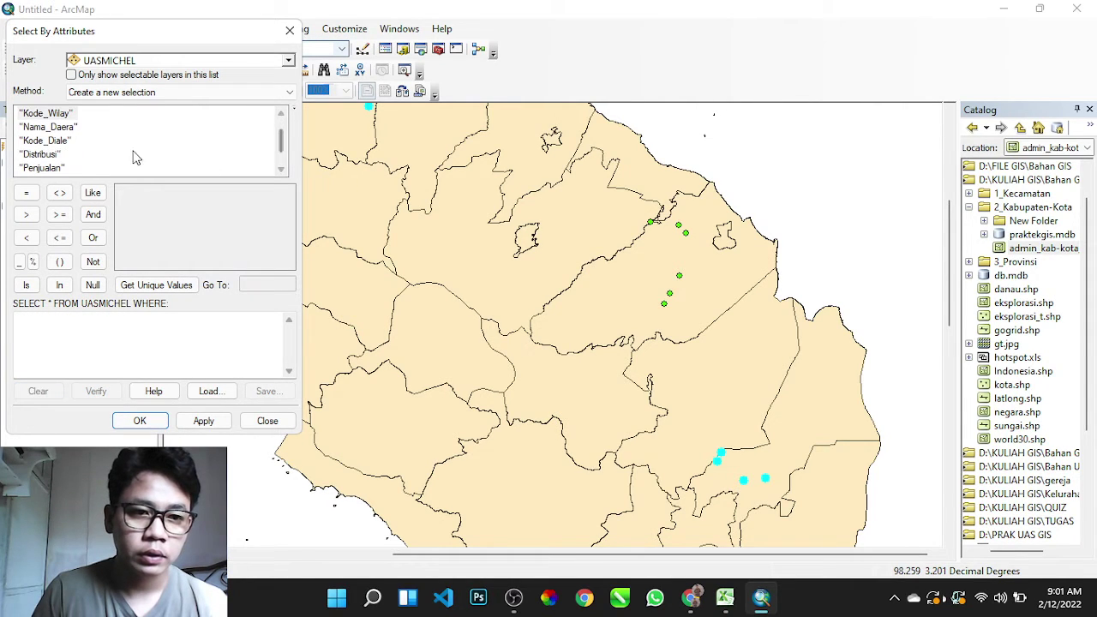
double_click(47, 168)
click(27, 215)
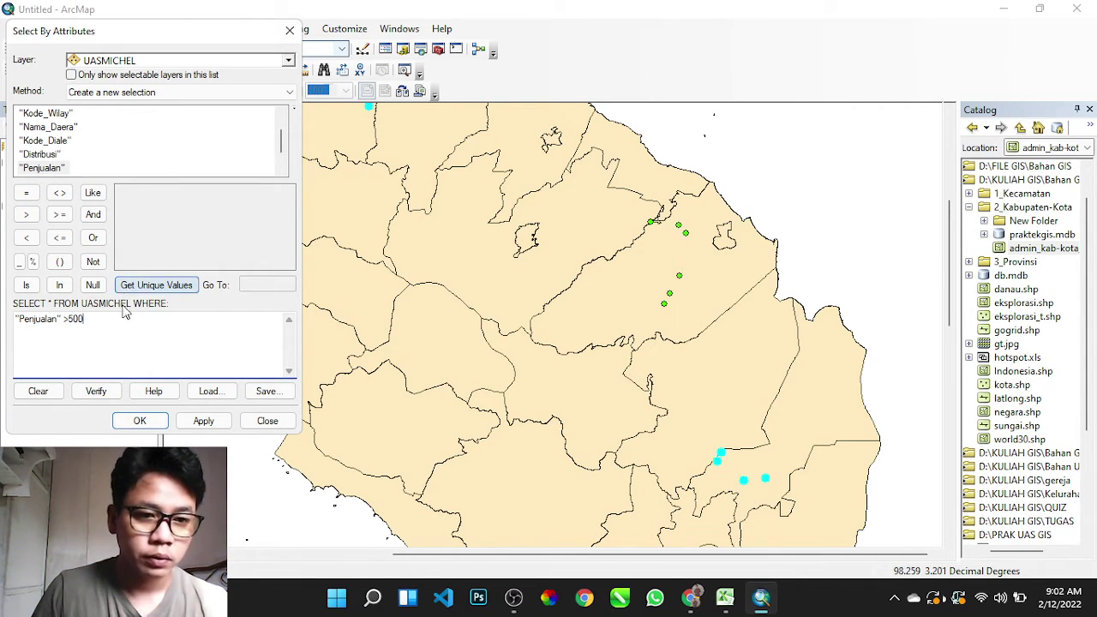
click(139, 421)
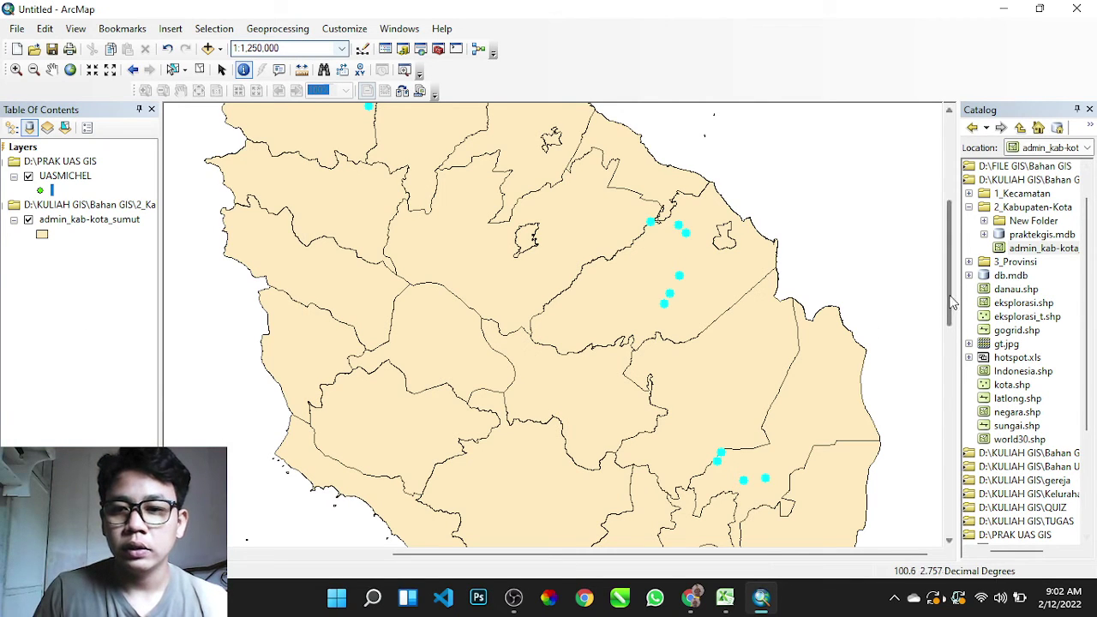
- Review the selected points on the map and check the Penjualan values F2:F17 in the UASMICHEL Excel workbook against the query
drag(950, 298, 952, 266)
click(725, 598)
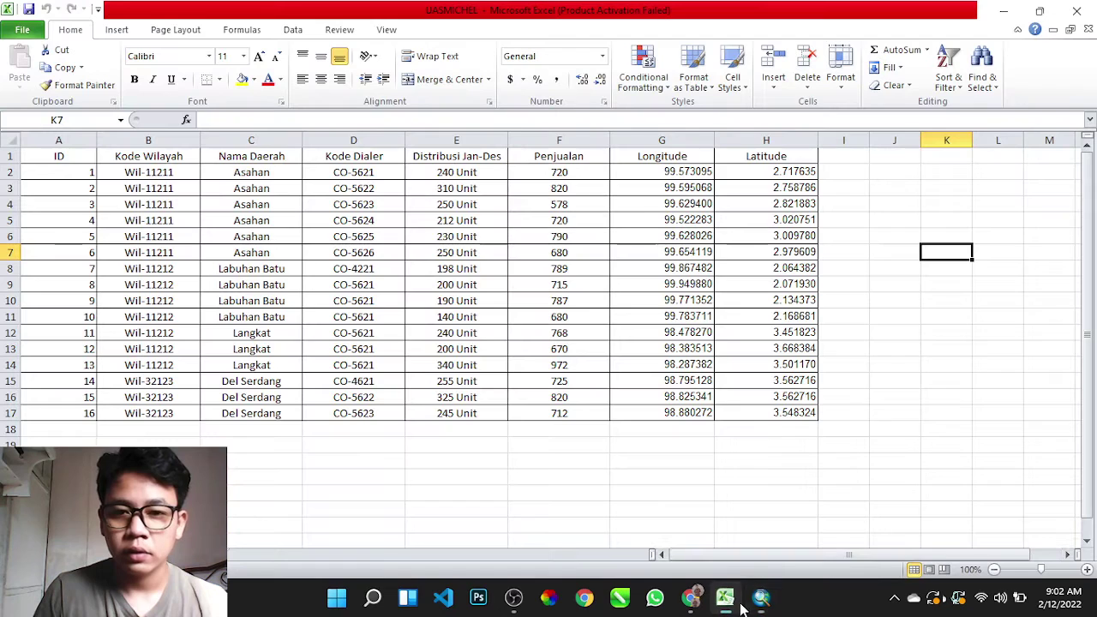
click(874, 302)
click(561, 172)
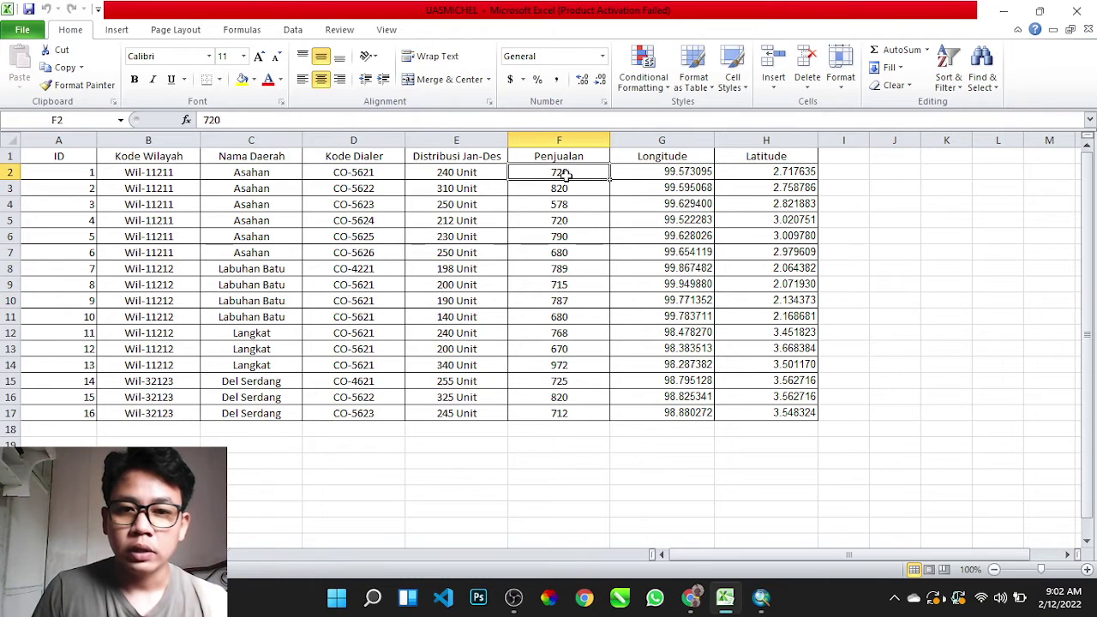
drag(572, 173, 583, 414)
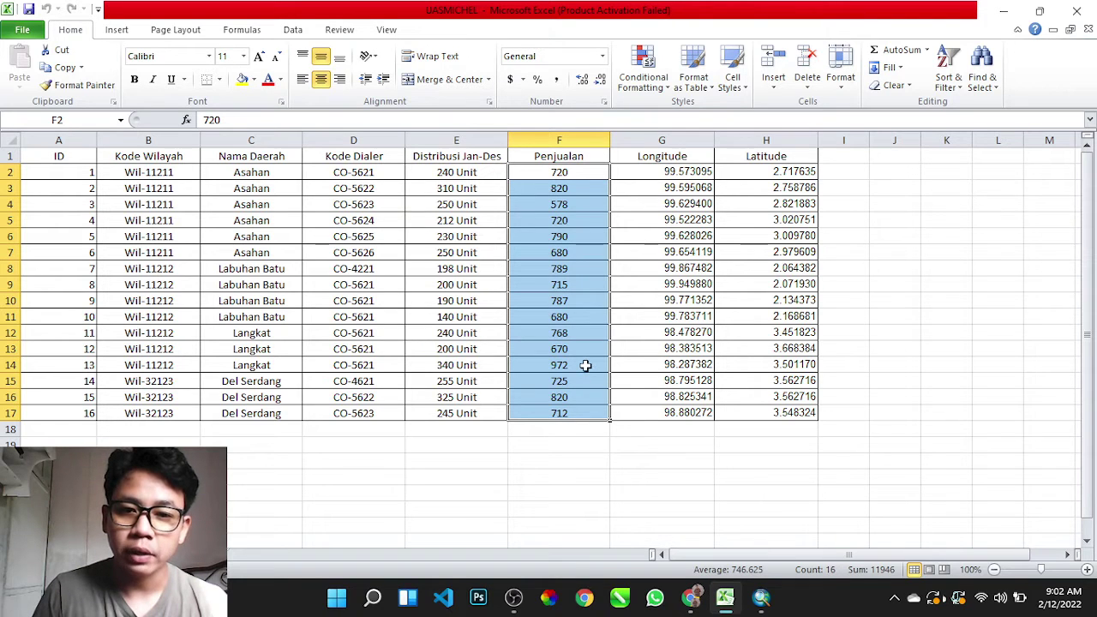
click(601, 444)
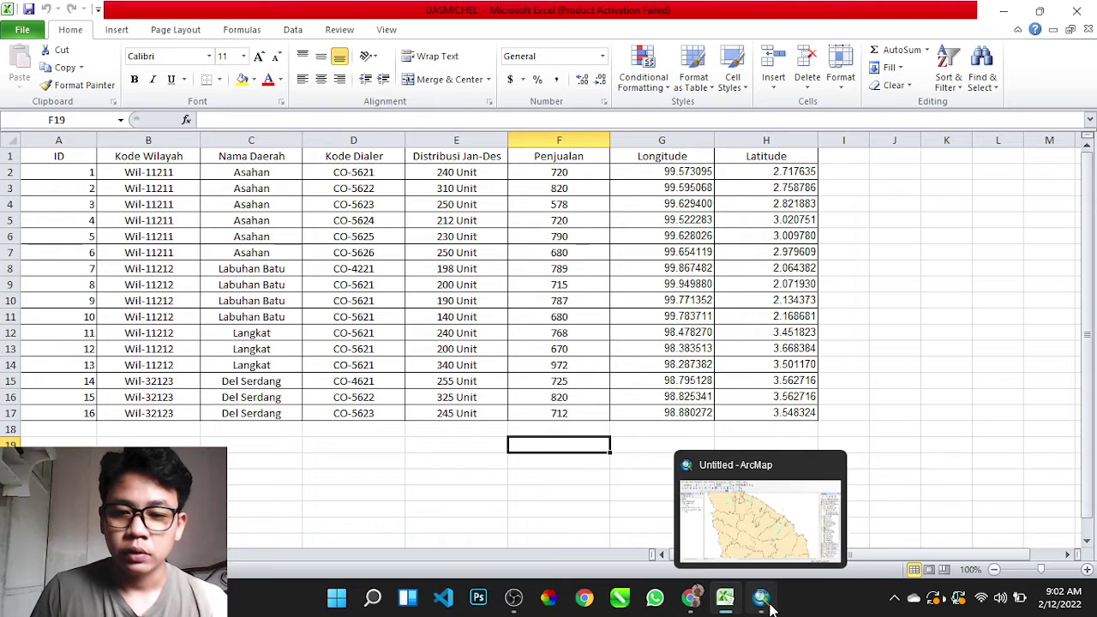
- Check exam question d and replace the attribute query on UASMICHEL with "Distribusi" <'500' to select the matching points
click(692, 600)
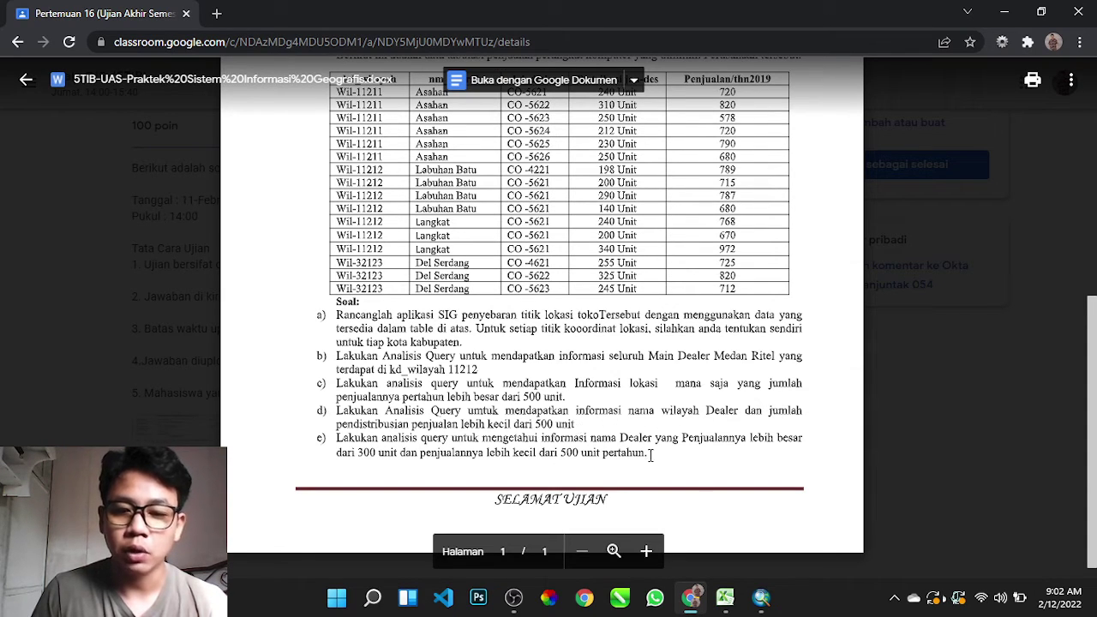
key(alt+Tab)
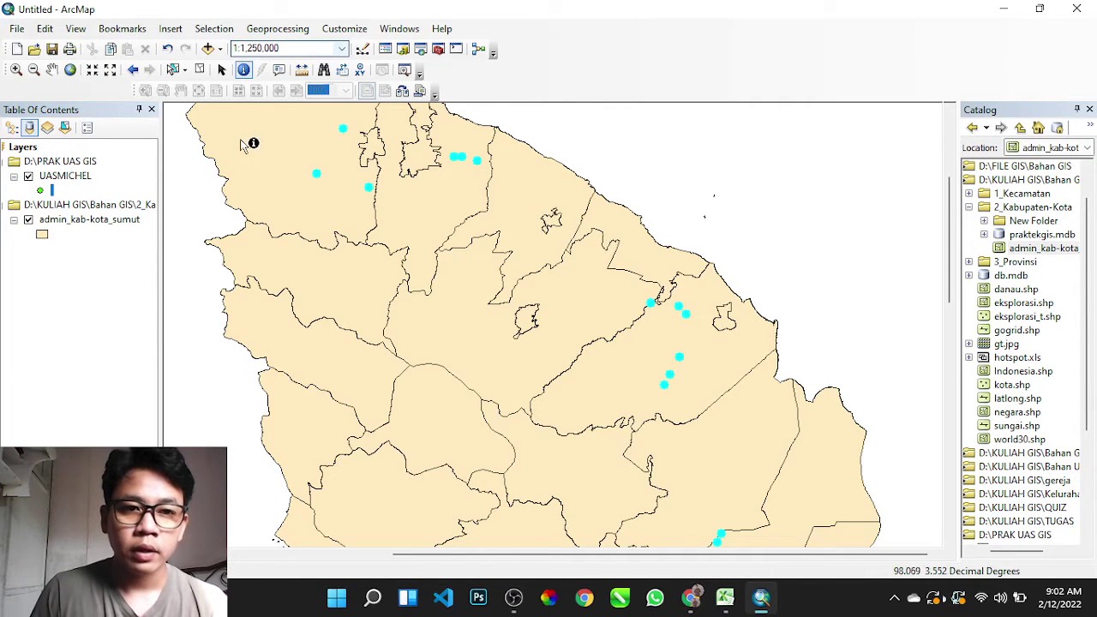
click(214, 29)
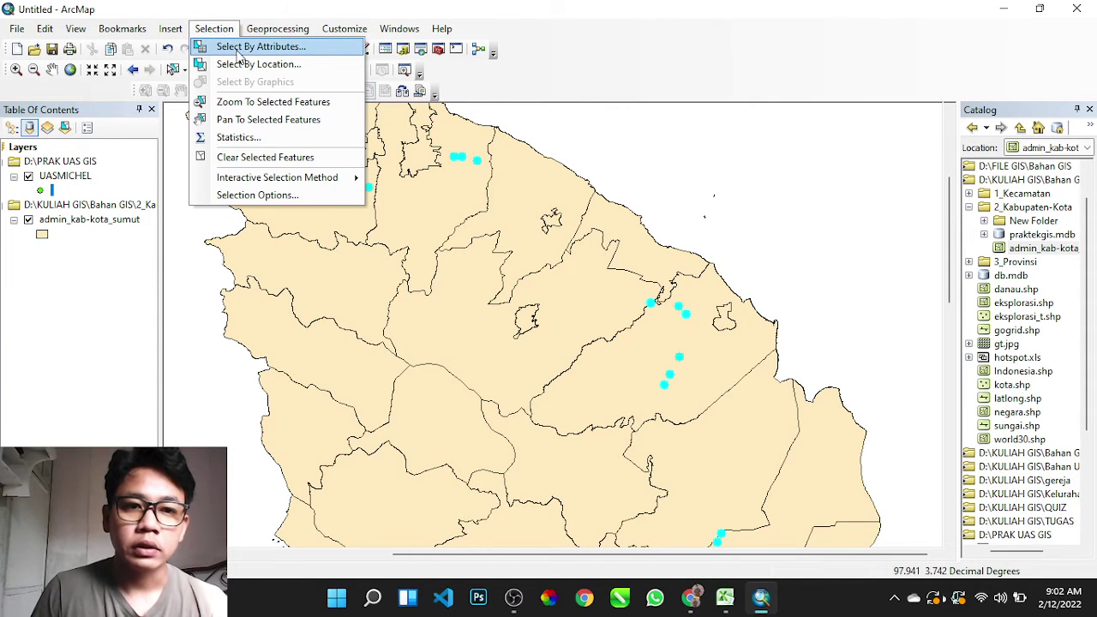
click(239, 49)
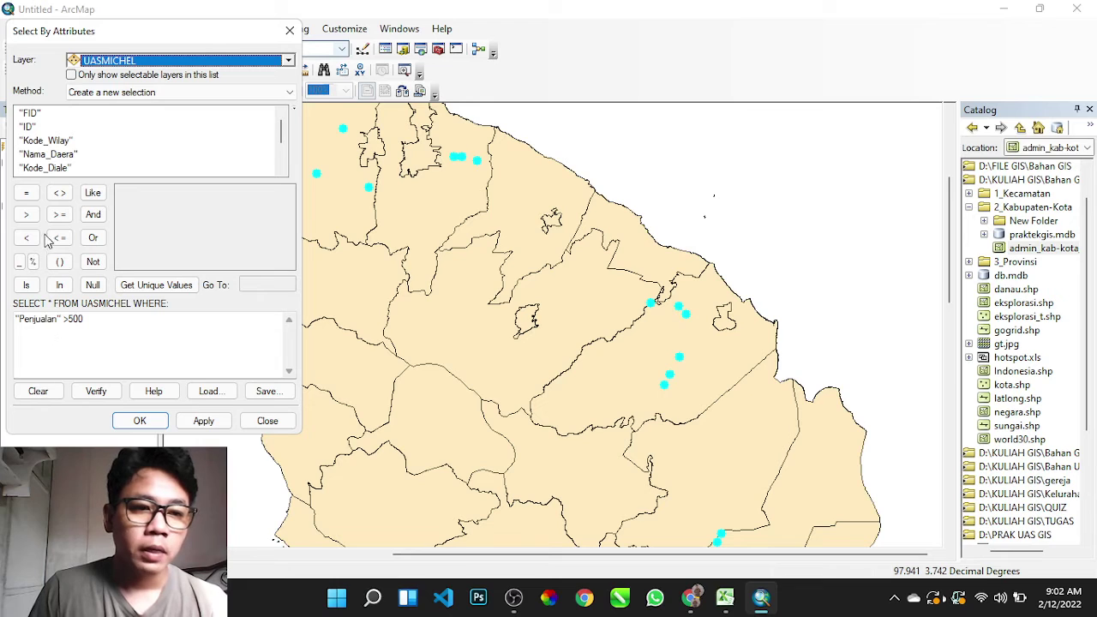
click(38, 391)
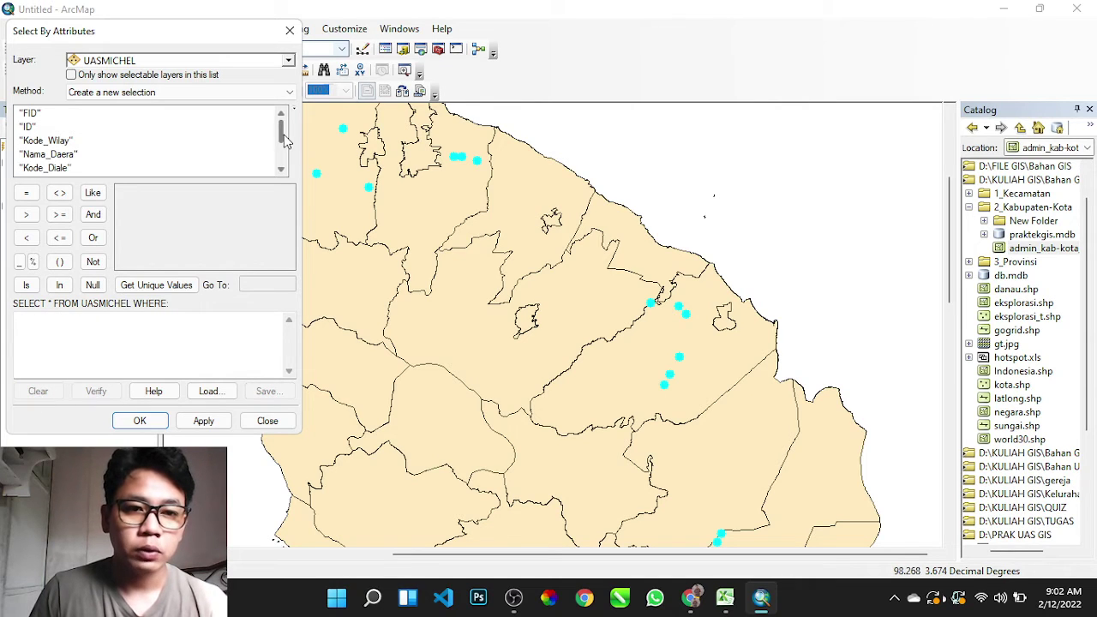
drag(284, 135, 286, 149)
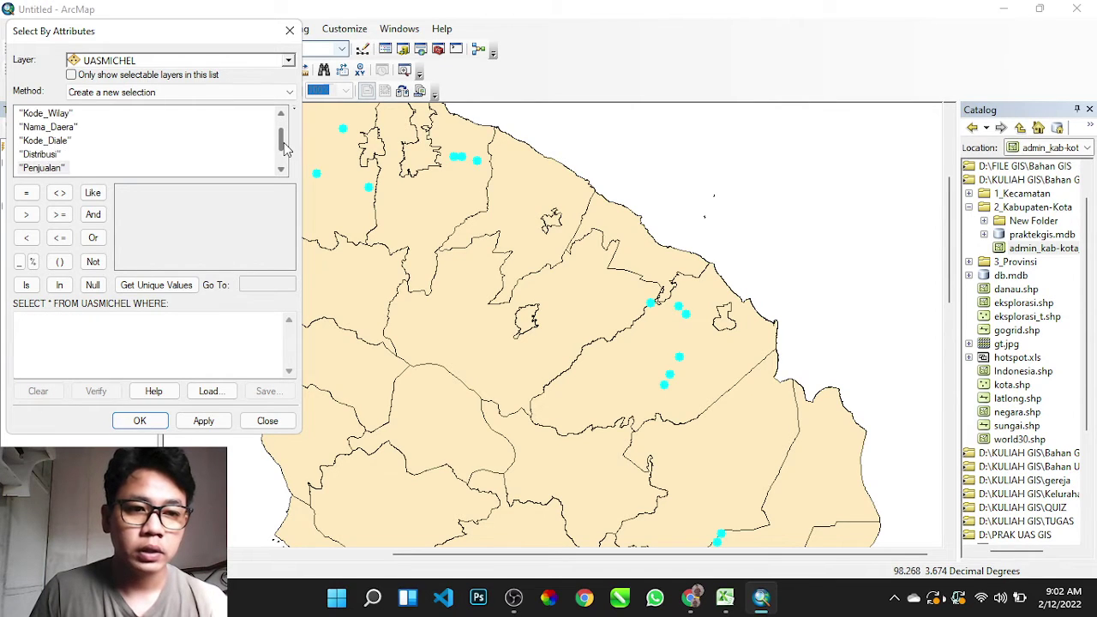
double_click(44, 154)
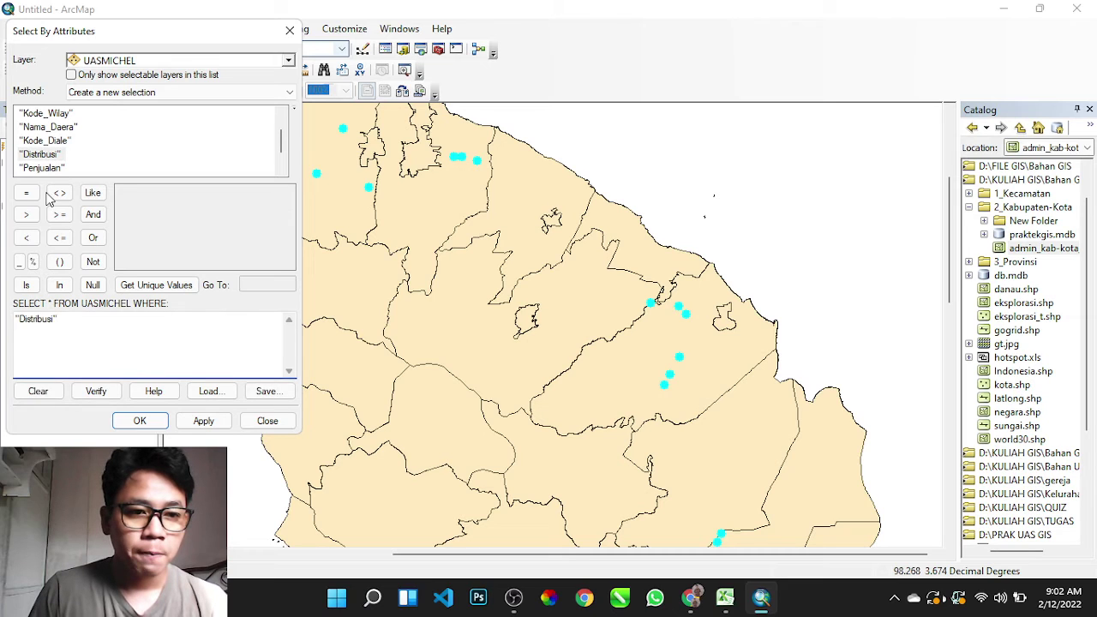
click(25, 237)
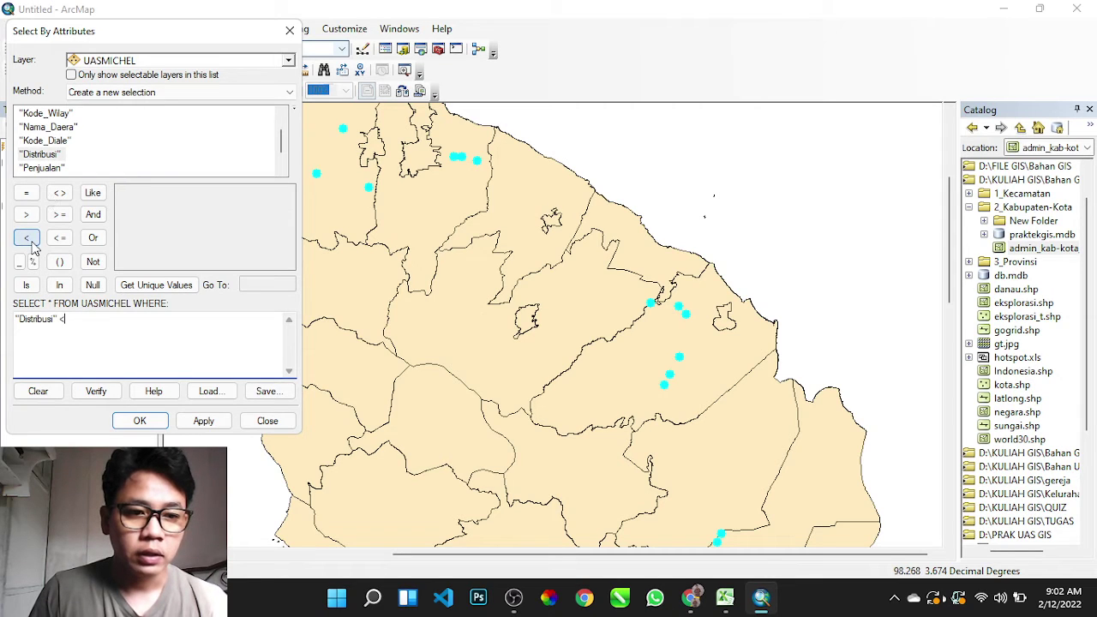
click(135, 331)
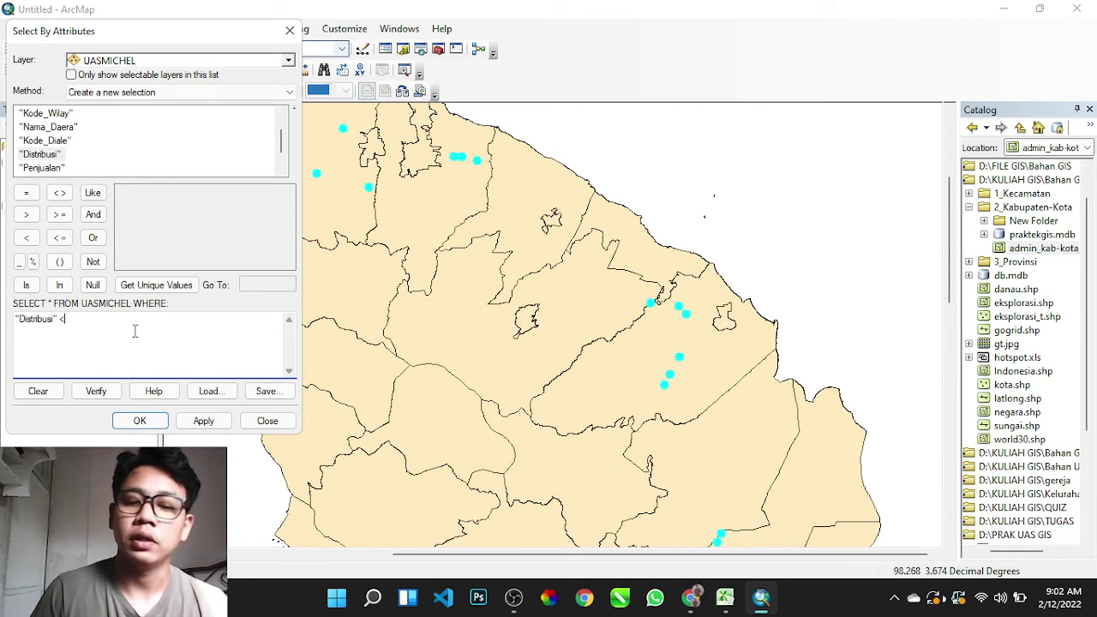
text('500')
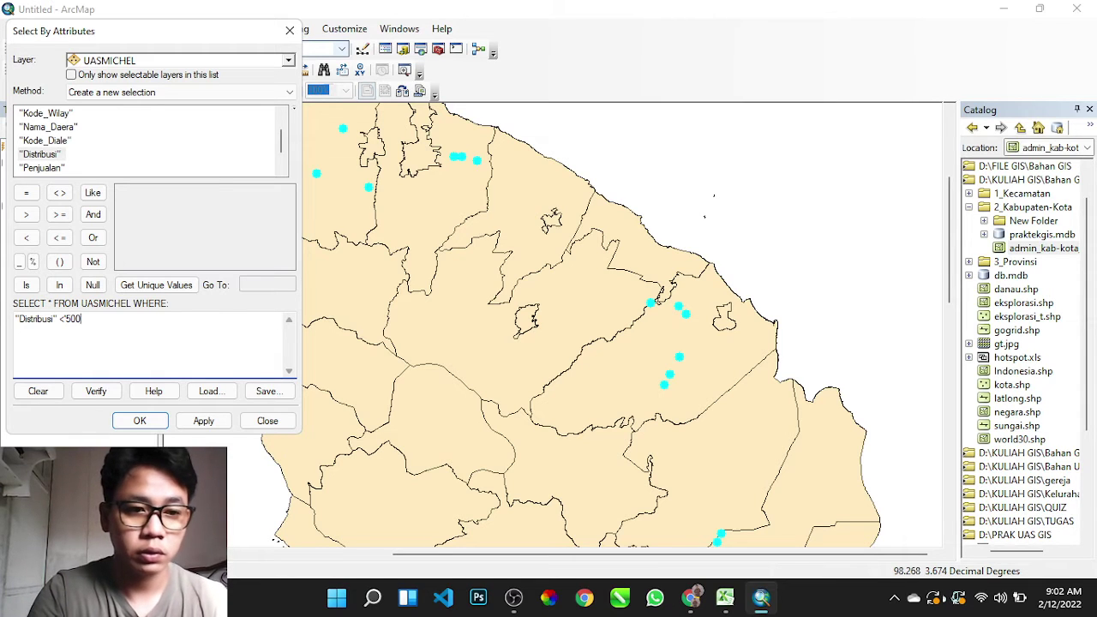
click(141, 421)
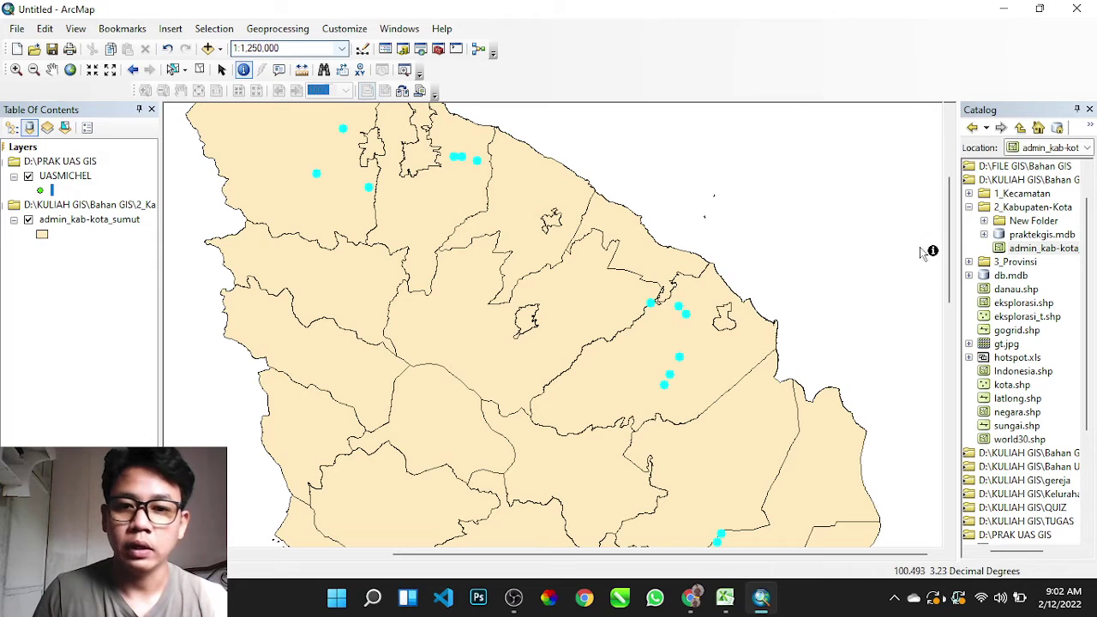
- Review the selected points on the map and check the Distribusi Jan-Des values E2:E17 in the UASMICHEL Excel workbook against the query
scroll(949, 248, up, 2)
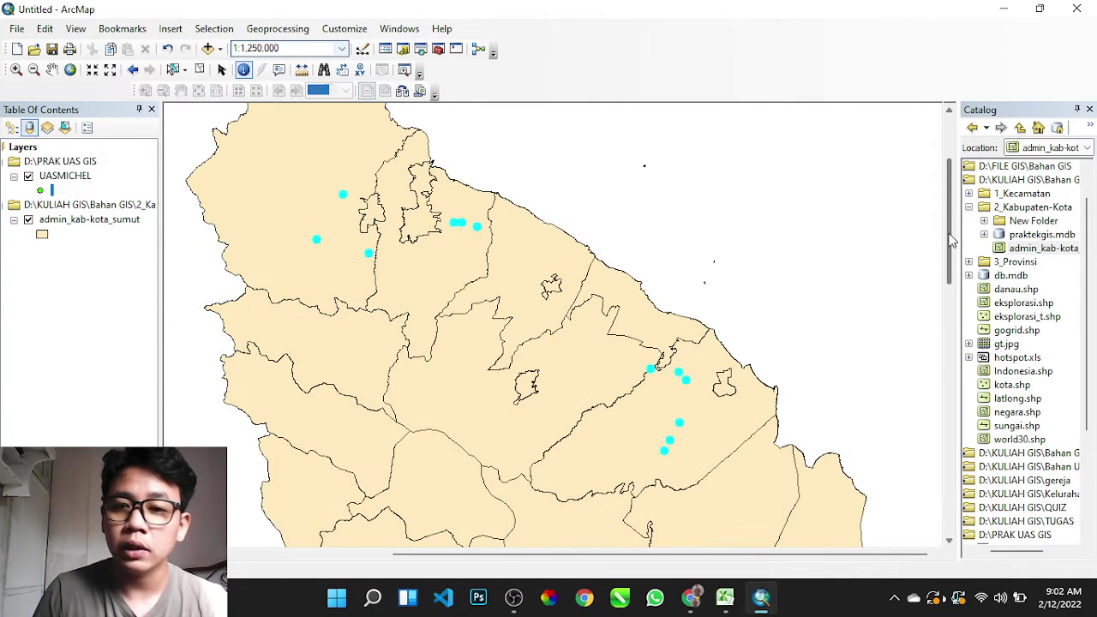
drag(950, 249, 955, 306)
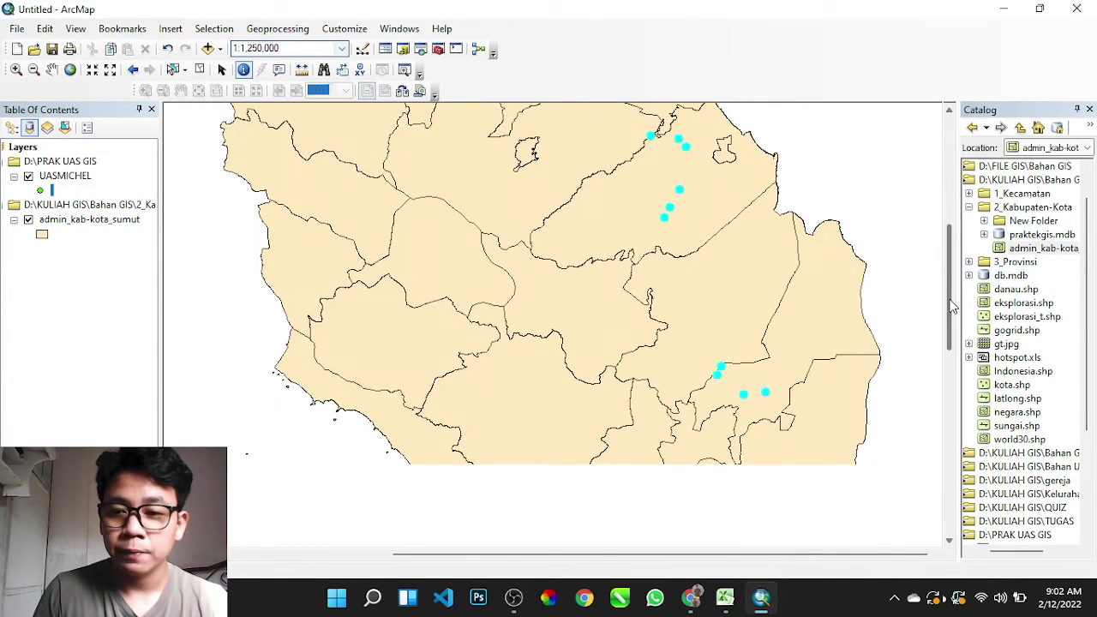
click(724, 605)
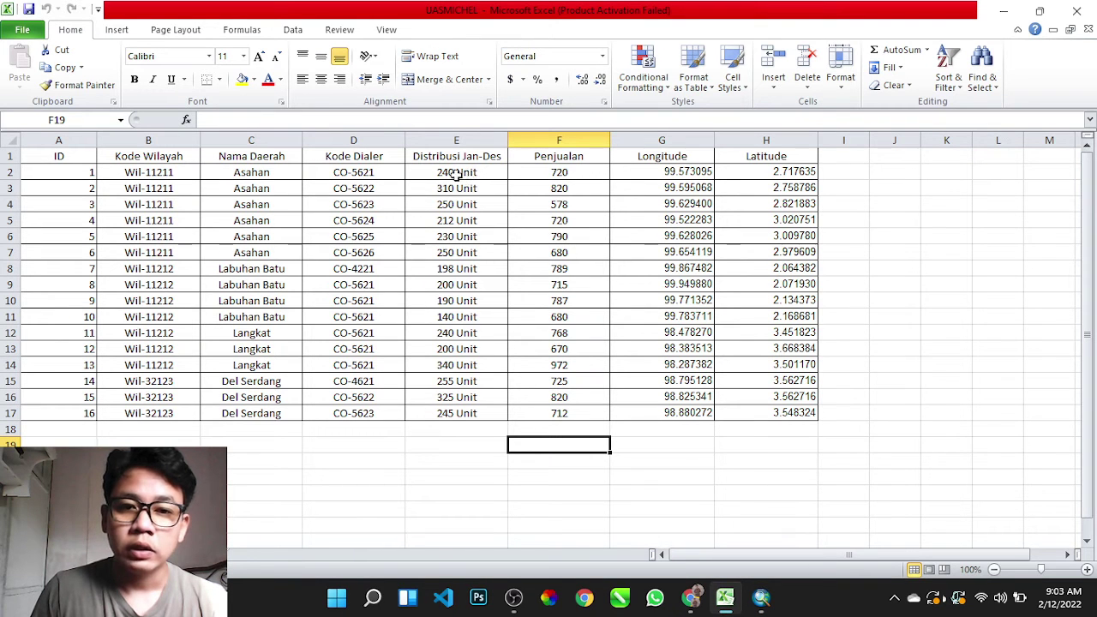
click(470, 174)
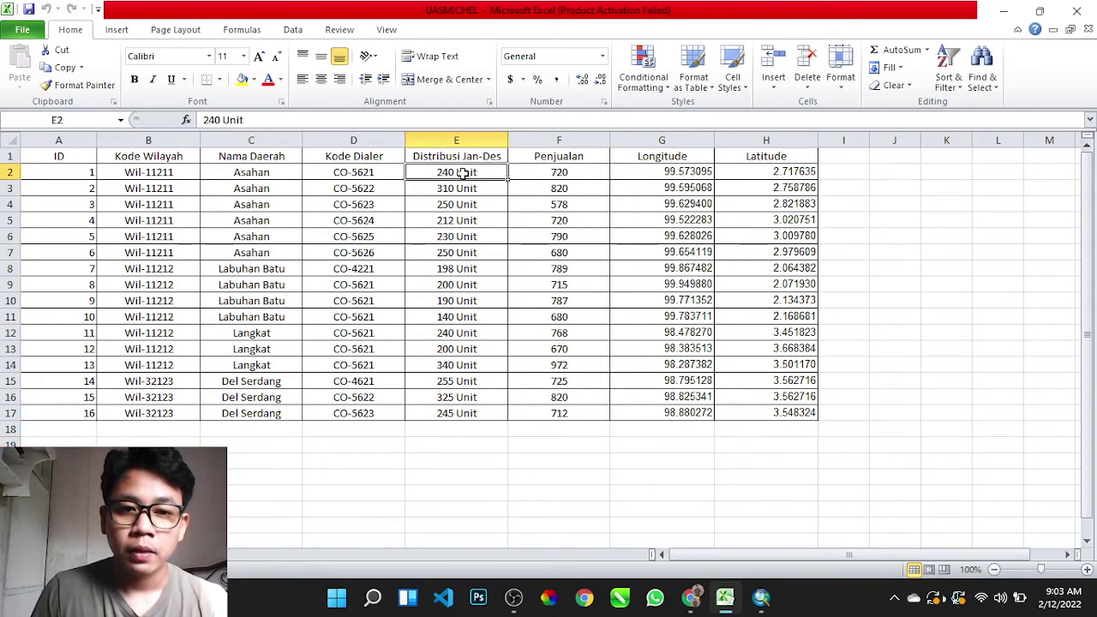
drag(469, 174, 465, 414)
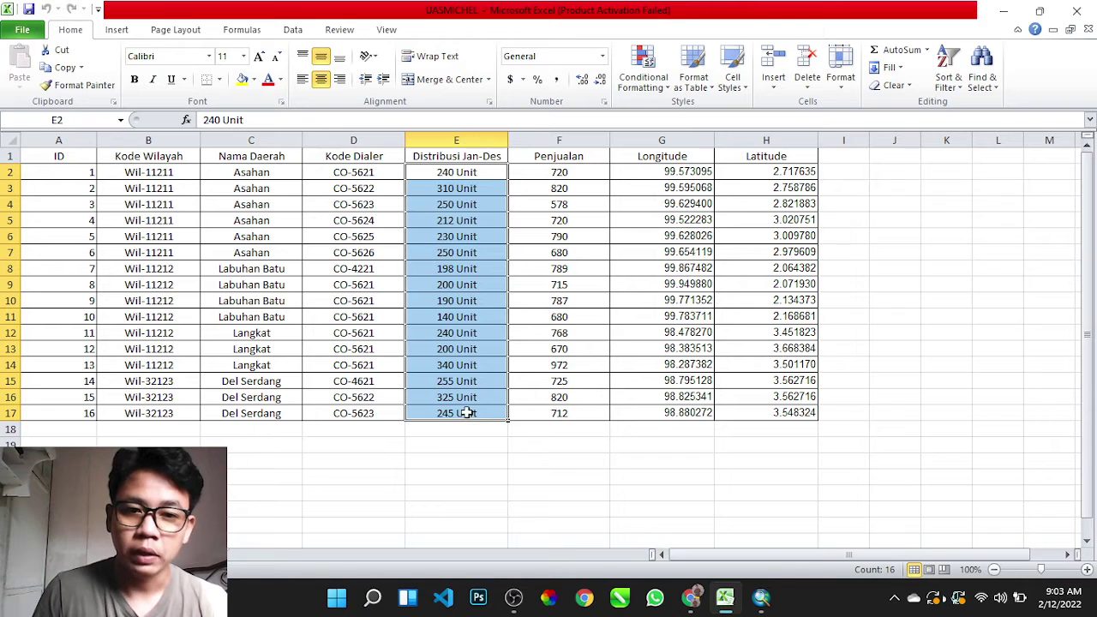
click(476, 365)
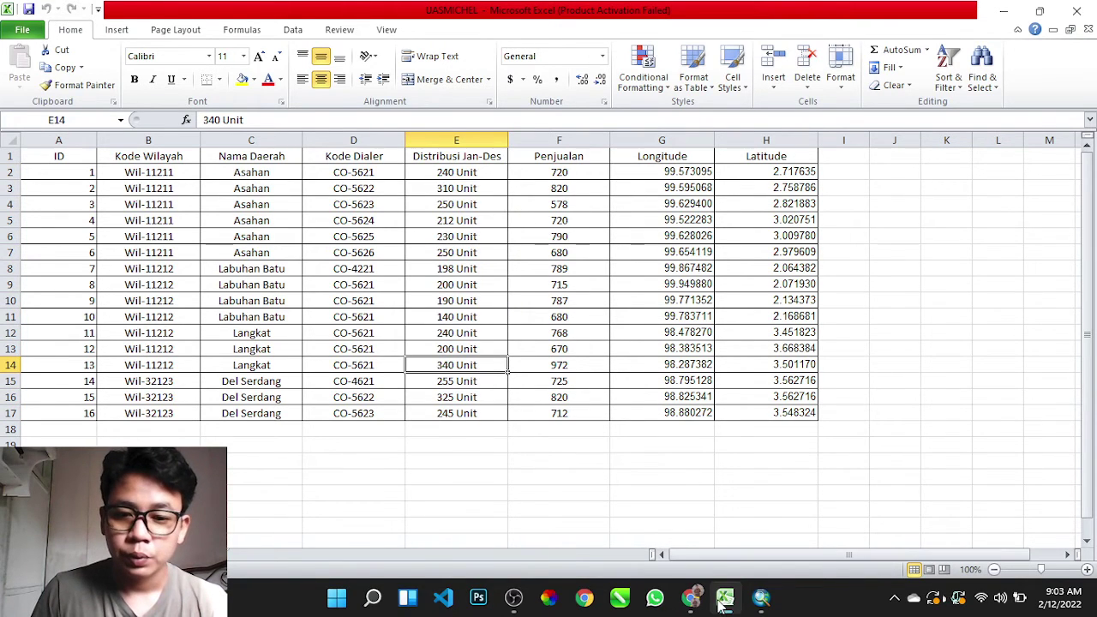
- Return to ArcMap, identify the southernmost selected point in Asahan, and check its Distribusi and Penjualan attributes
click(761, 604)
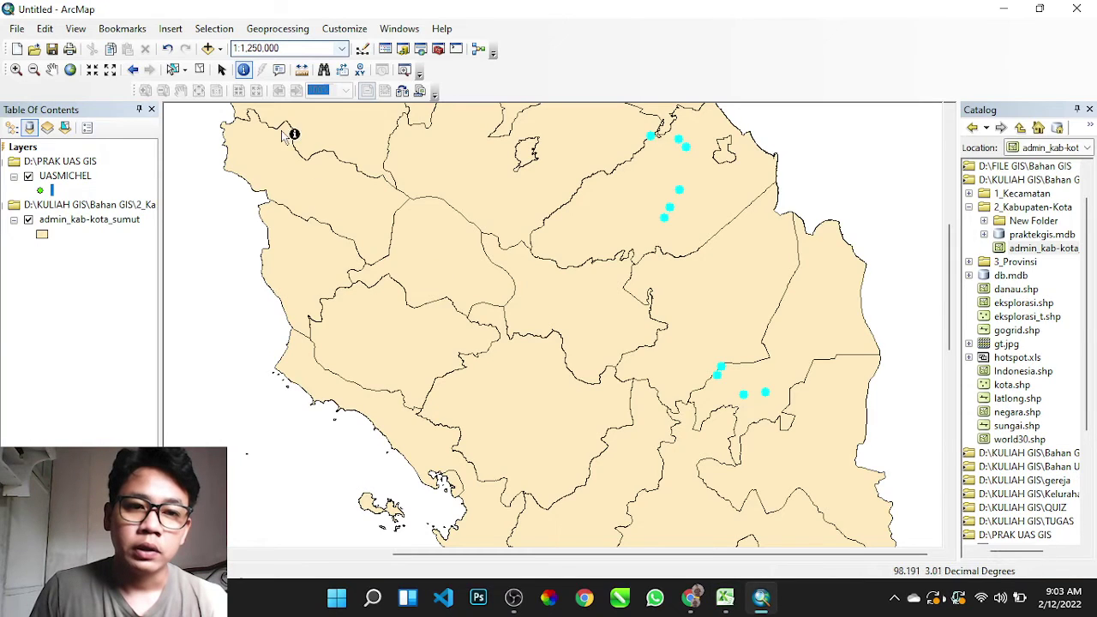
click(244, 70)
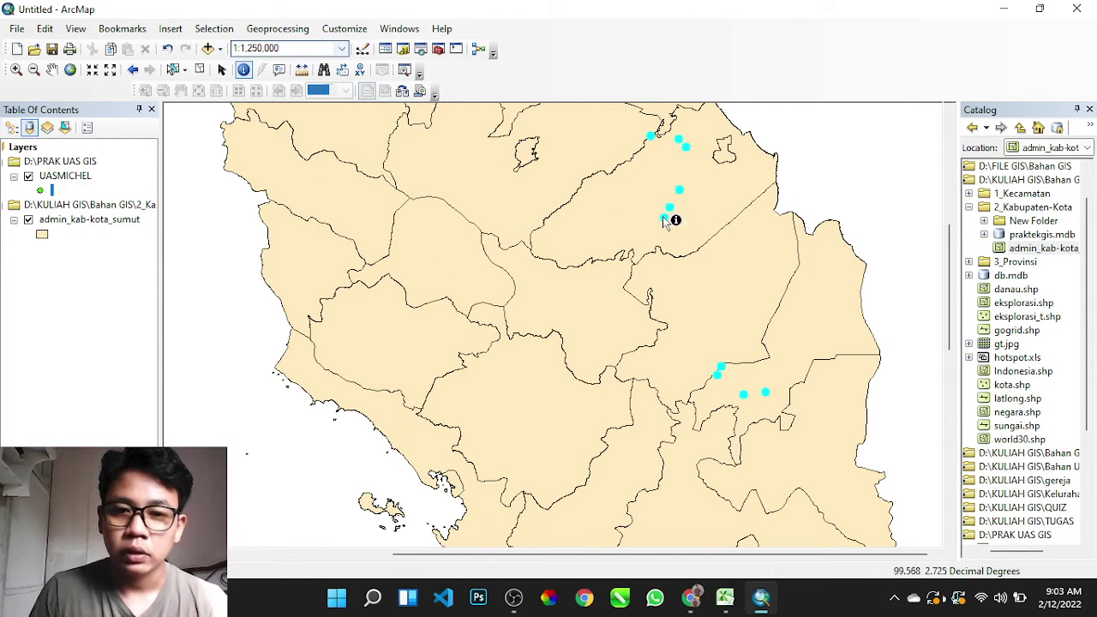
click(664, 216)
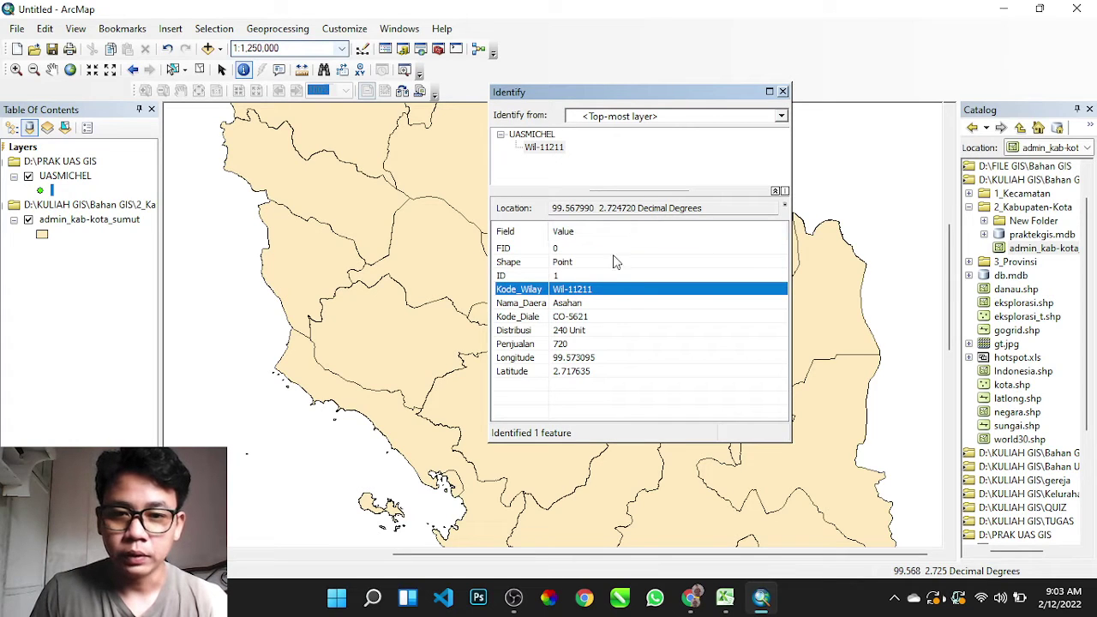
click(589, 331)
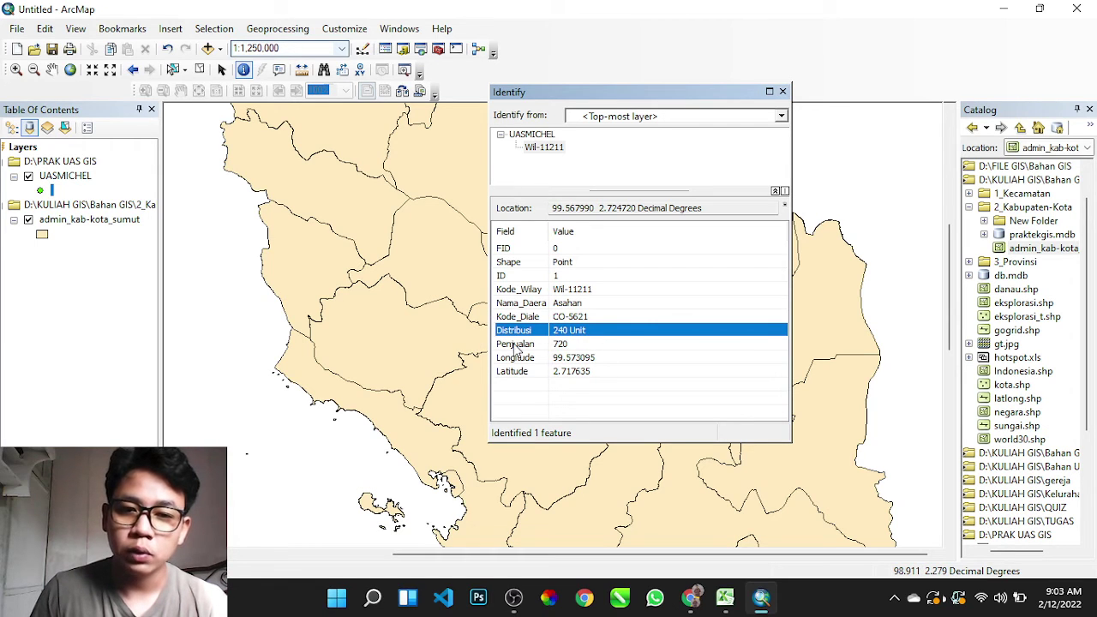
click(568, 345)
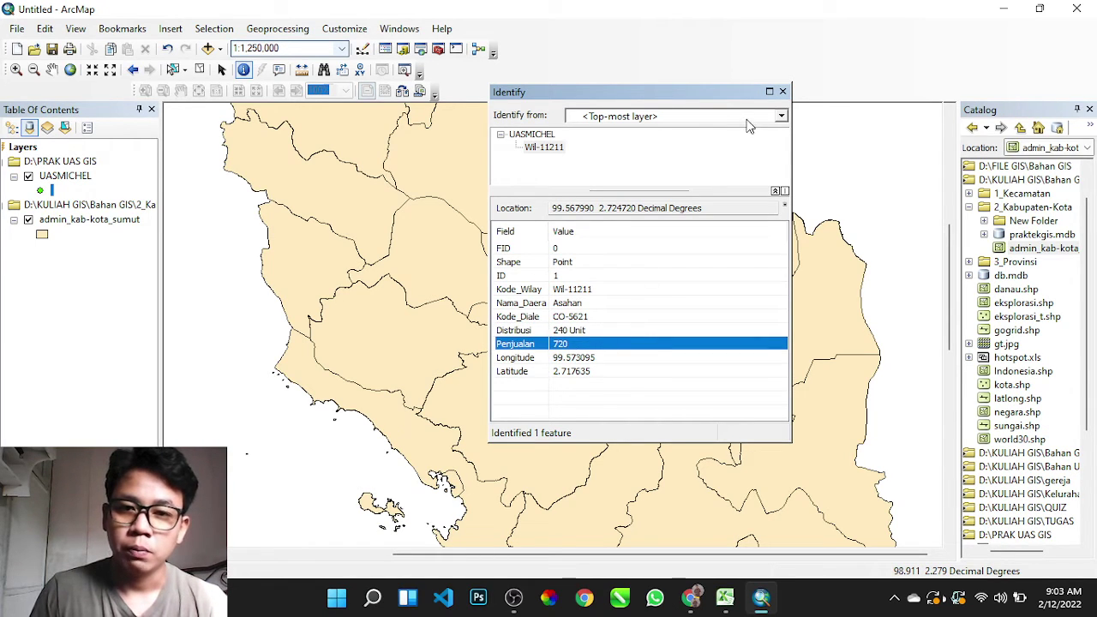
click(782, 92)
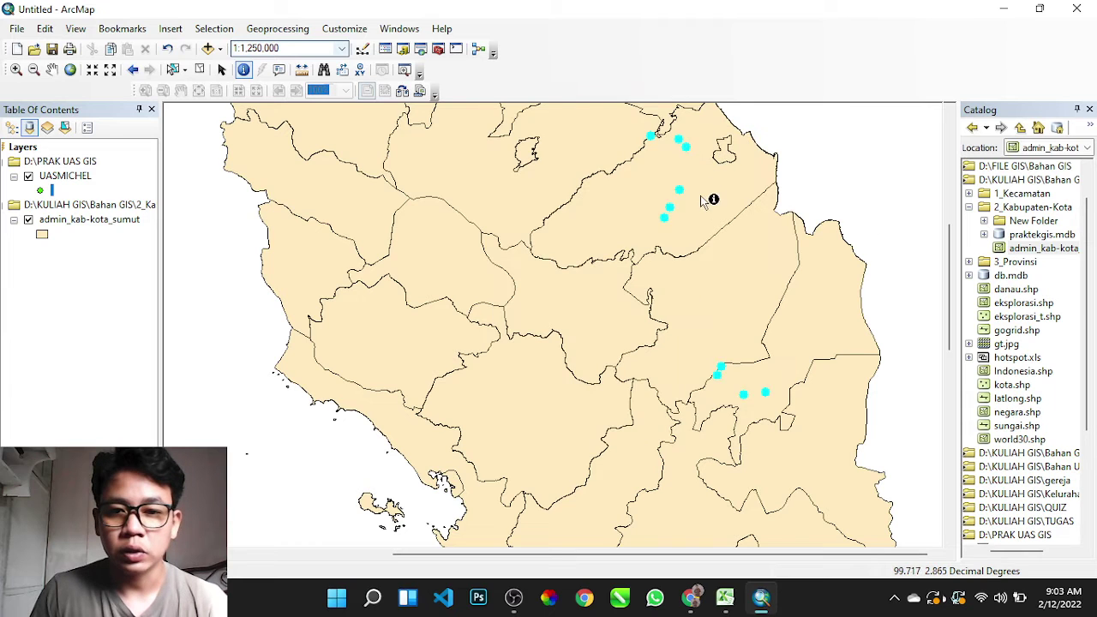
drag(955, 289, 953, 244)
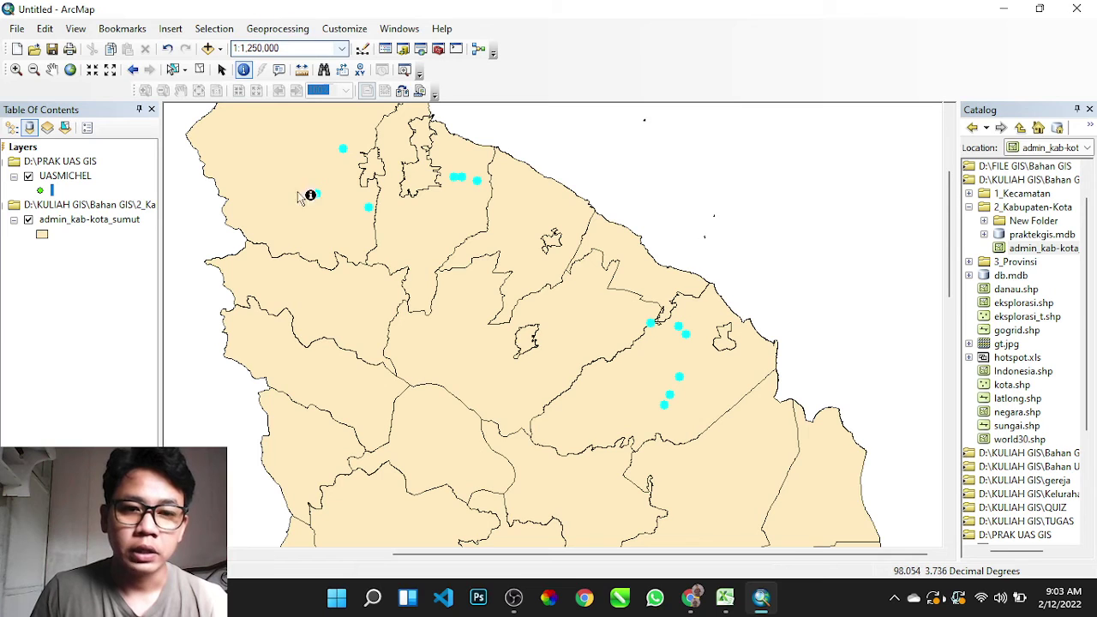
- Switch to the exam document in Chrome and read question e about dealers filtered by sales
mouse_move(727, 607)
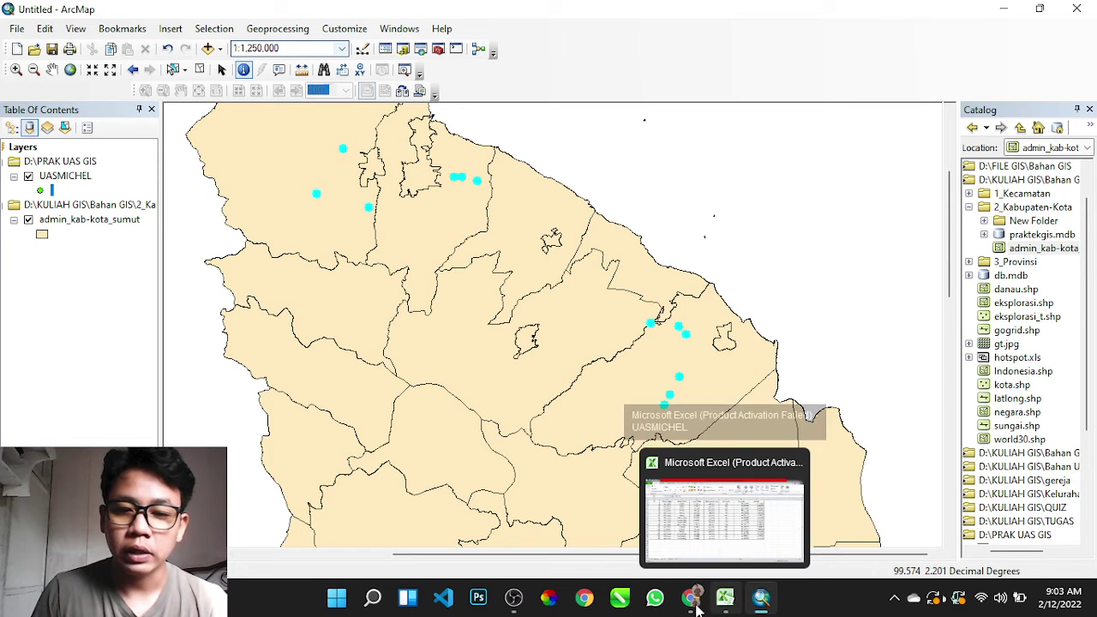
click(692, 599)
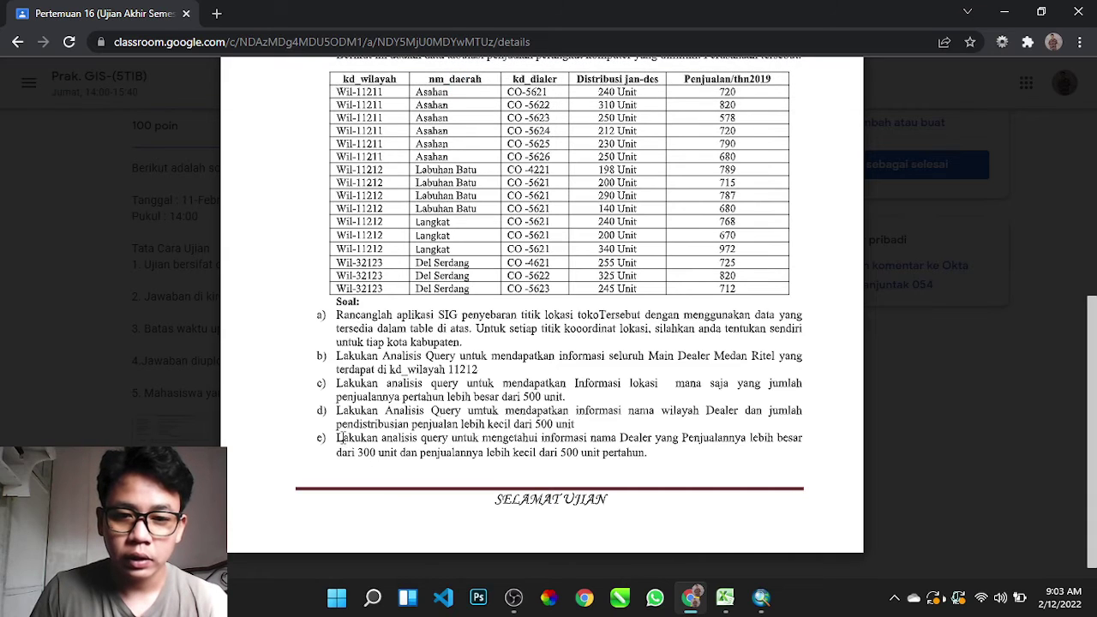
drag(337, 438, 647, 454)
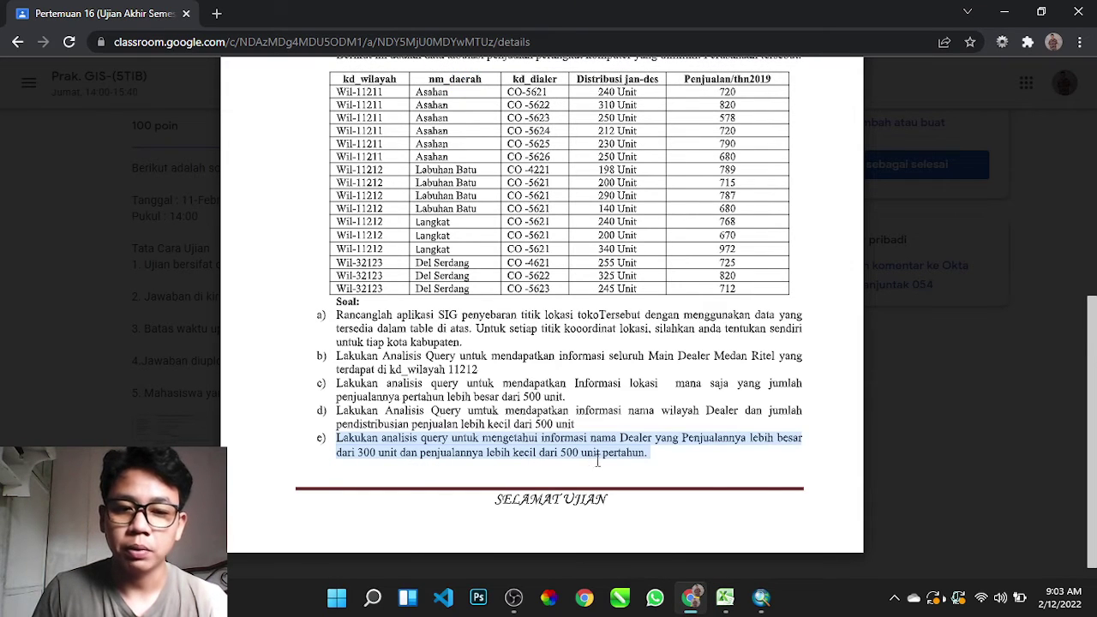
click(692, 458)
- In ArcMap, turn on labels for the UASMICHEL layer using Kode_Diale as the label field
click(761, 597)
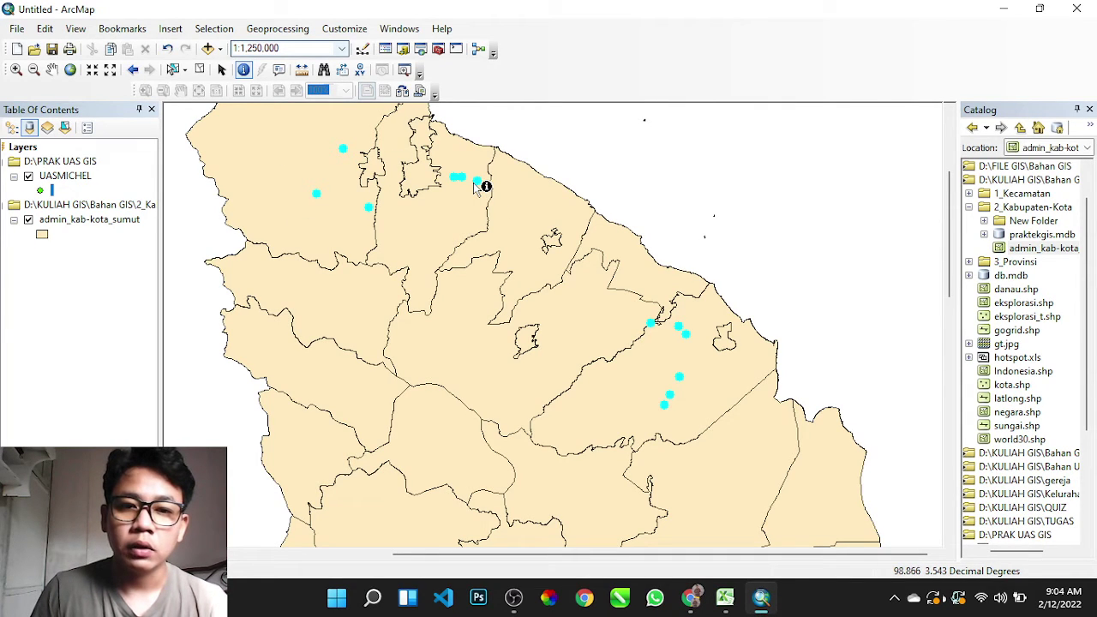
click(53, 178)
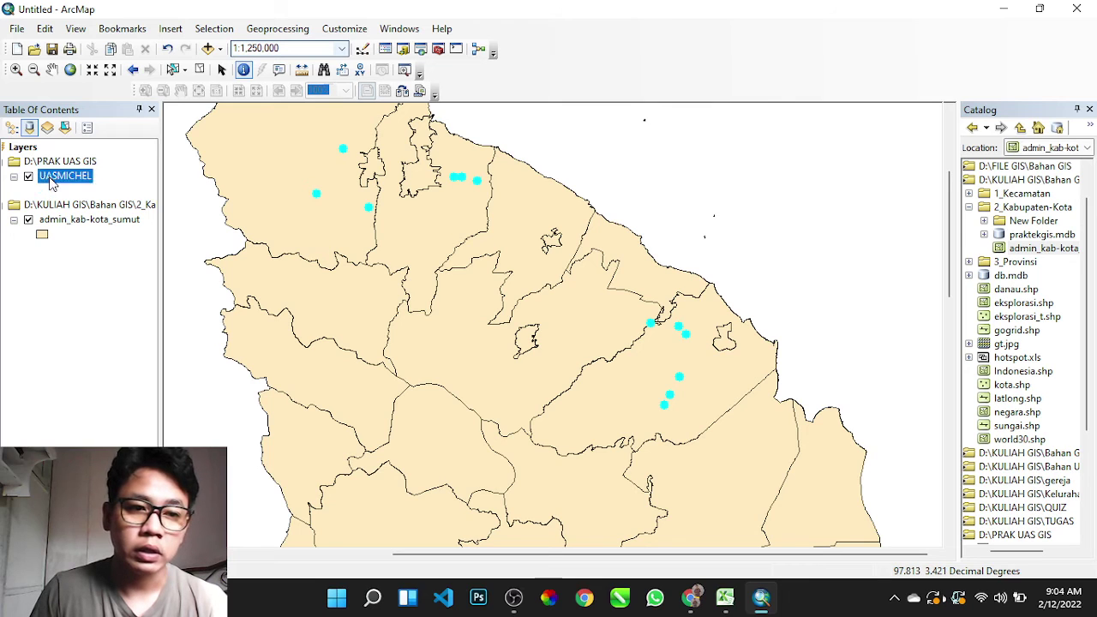
right_click(54, 179)
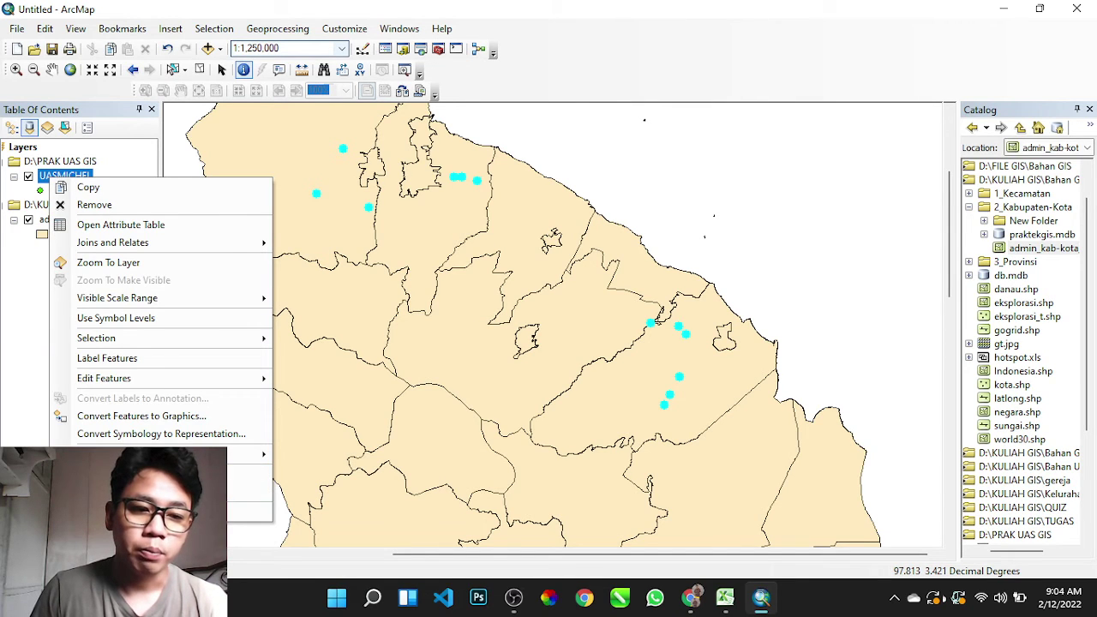
click(257, 511)
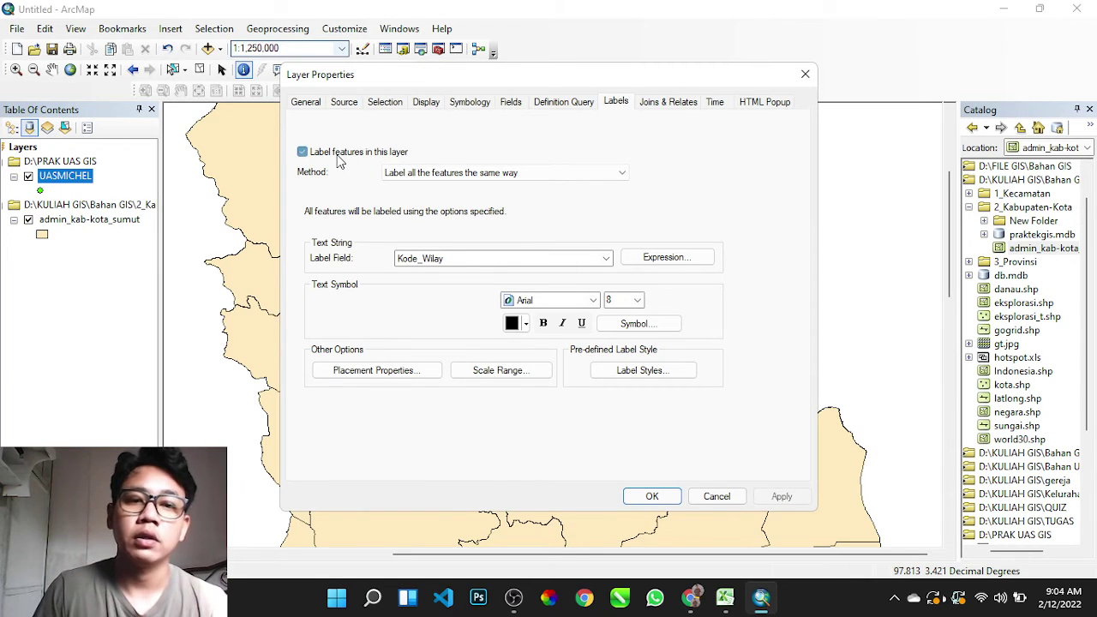
click(337, 157)
click(591, 260)
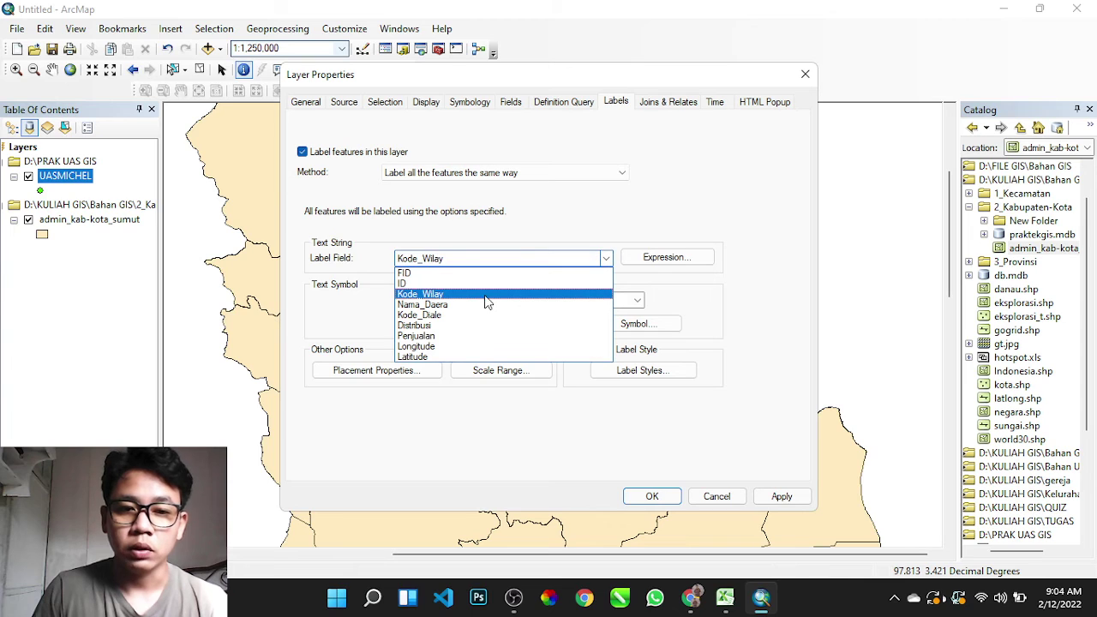
click(457, 318)
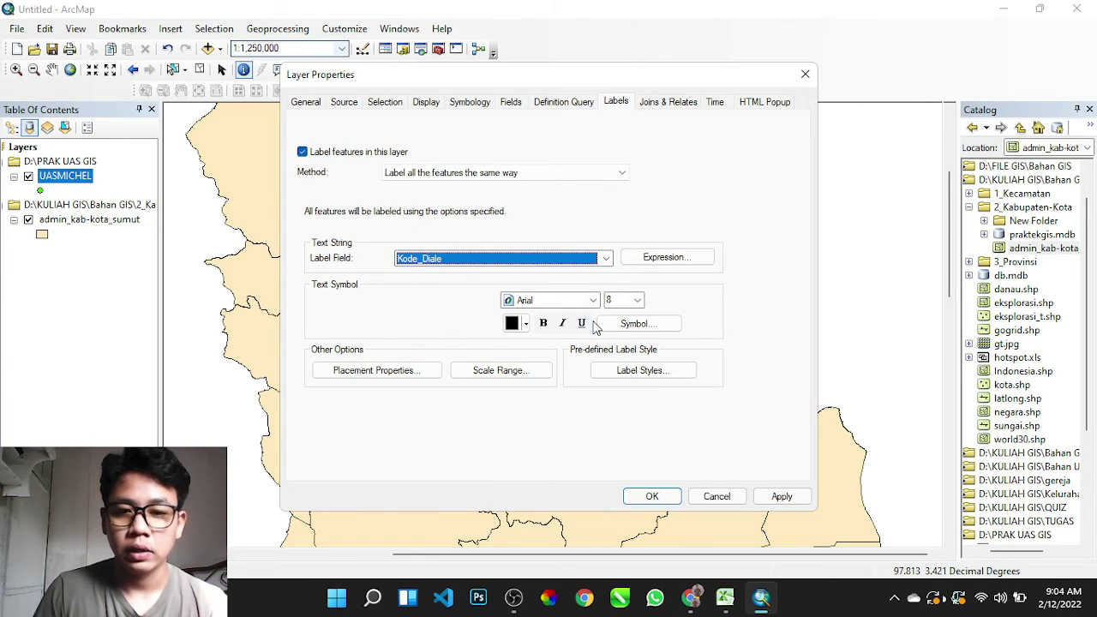
click(654, 497)
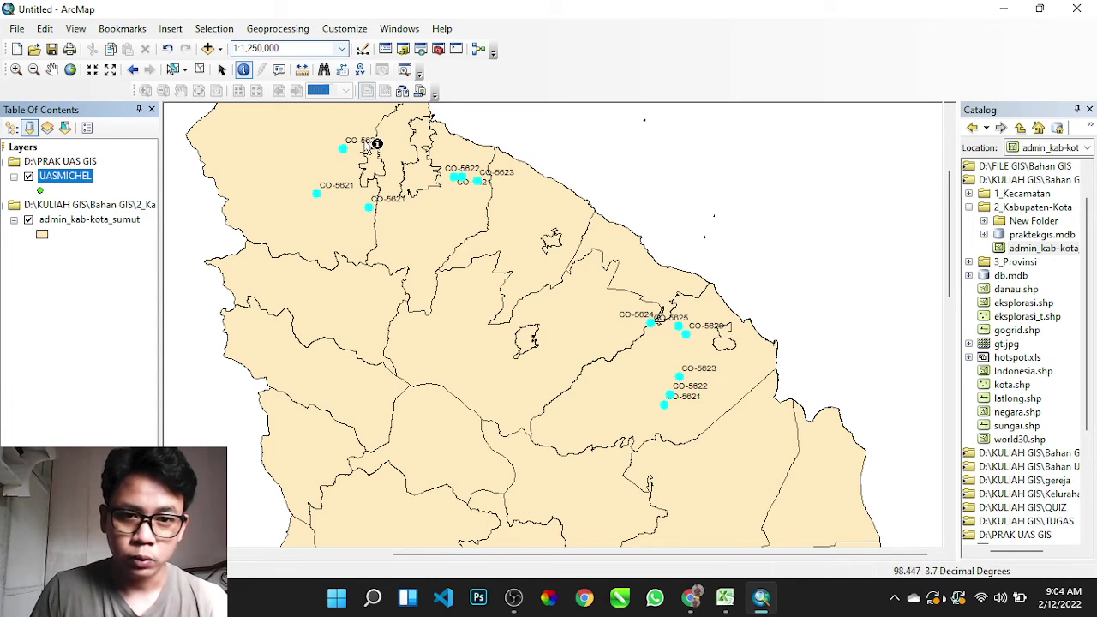
- Open Select By Attributes for the UASMICHEL layer and clear the previous Distribusi expression
click(215, 29)
click(257, 47)
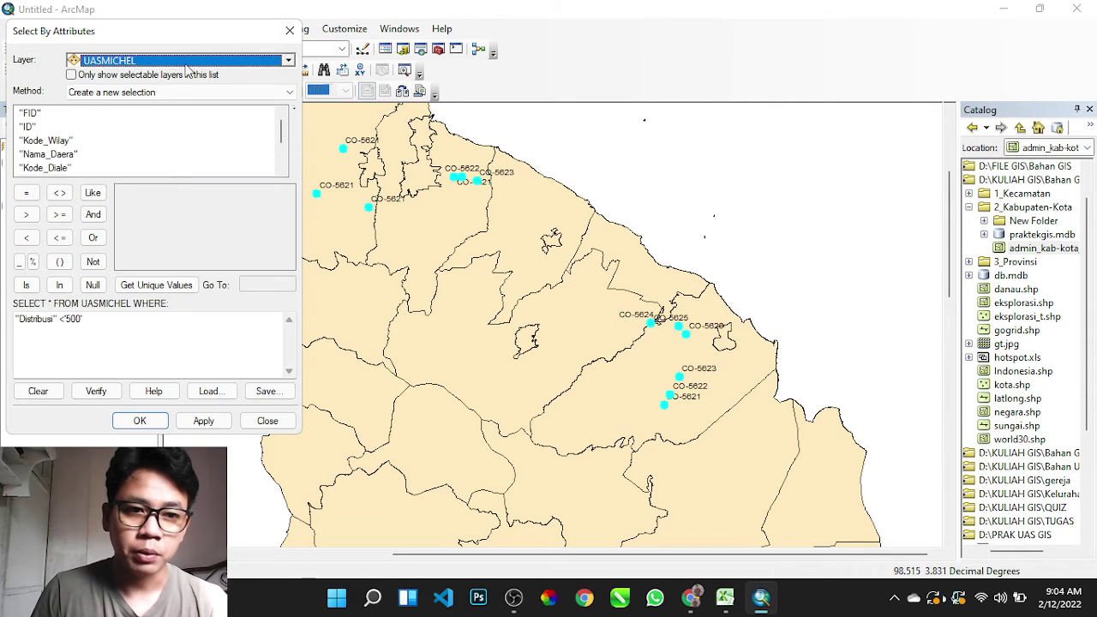
drag(283, 133, 283, 154)
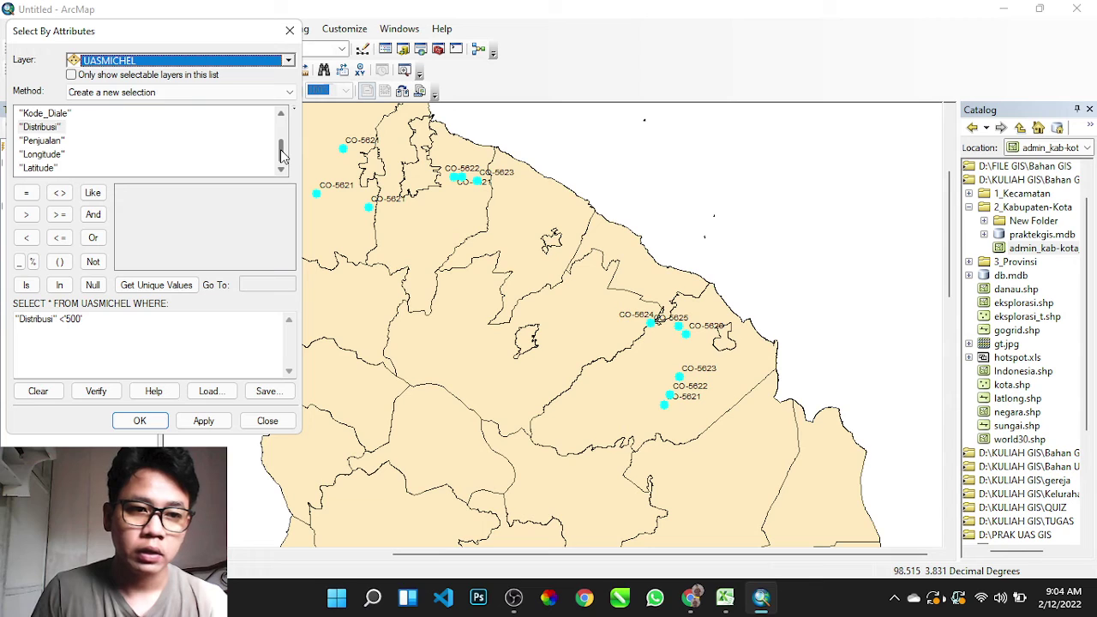
click(37, 392)
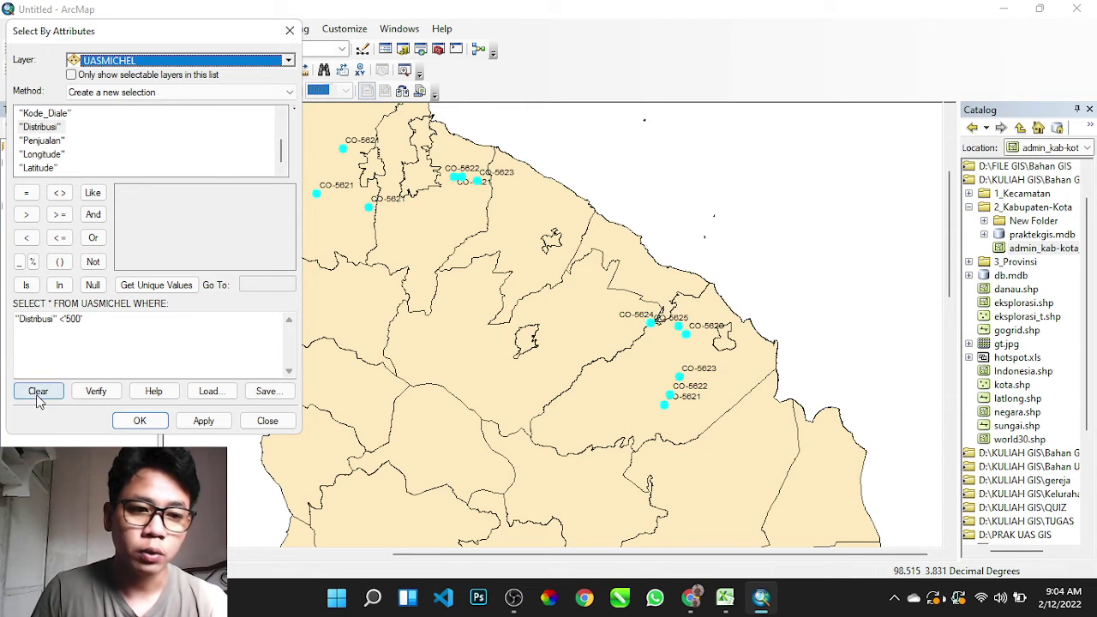
- Build the selection expression "Penjualan" >300 AND "Penjualan" <500 for the UASMICHEL layer
click(43, 140)
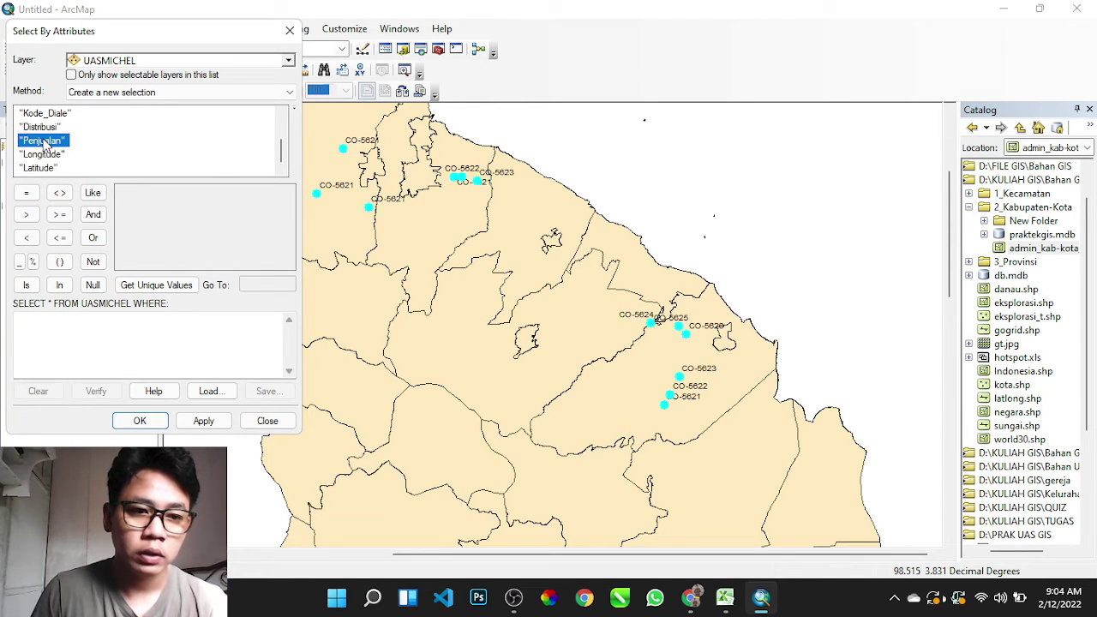
double_click(43, 141)
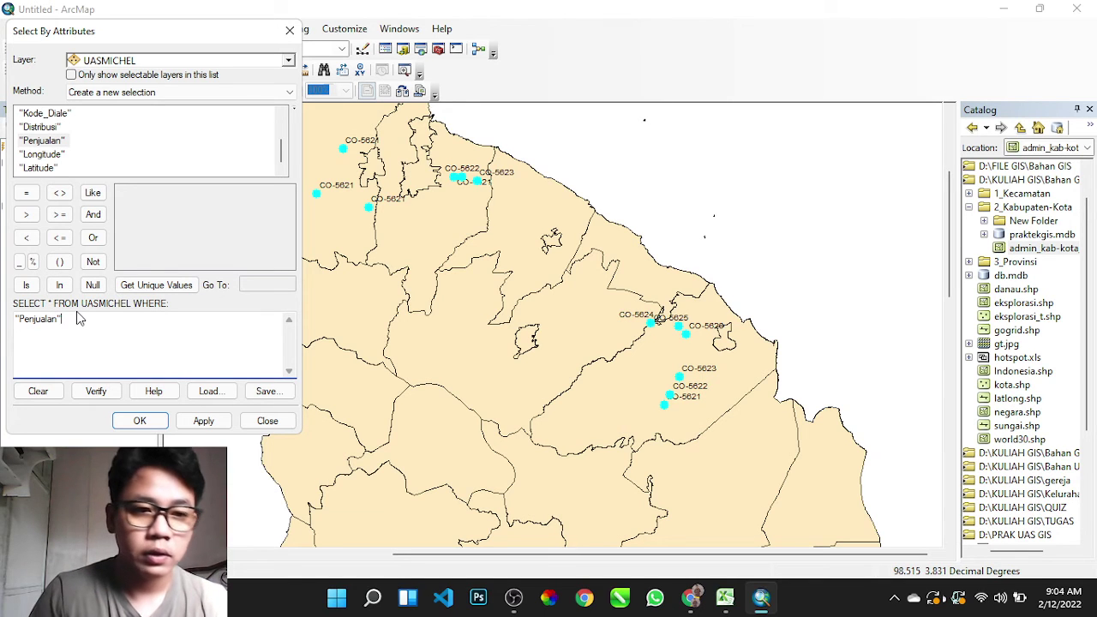
click(26, 215)
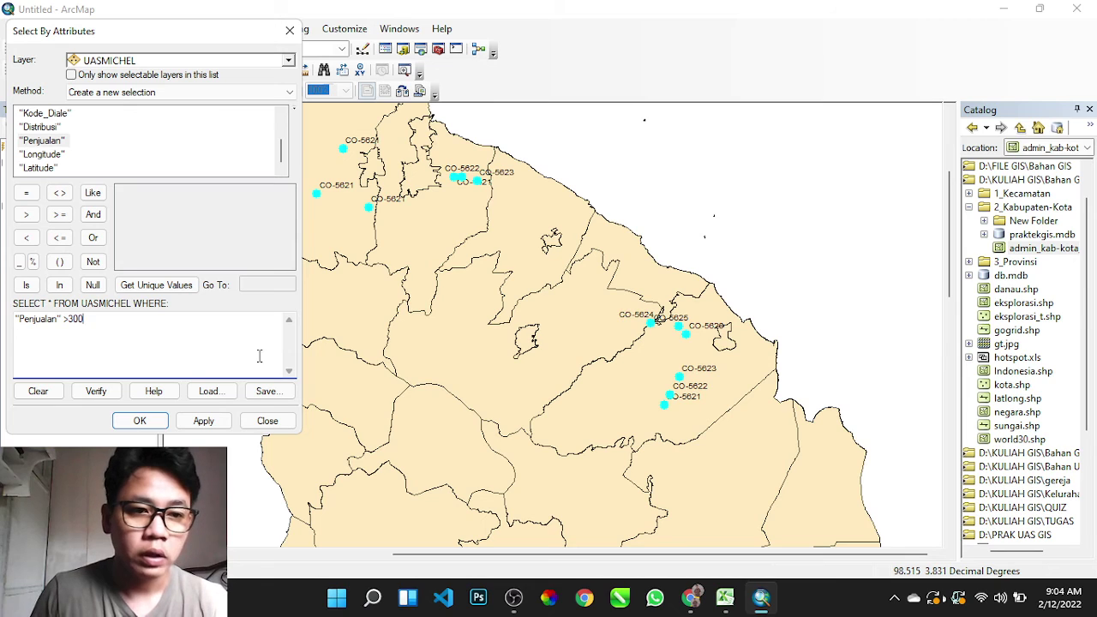
click(93, 214)
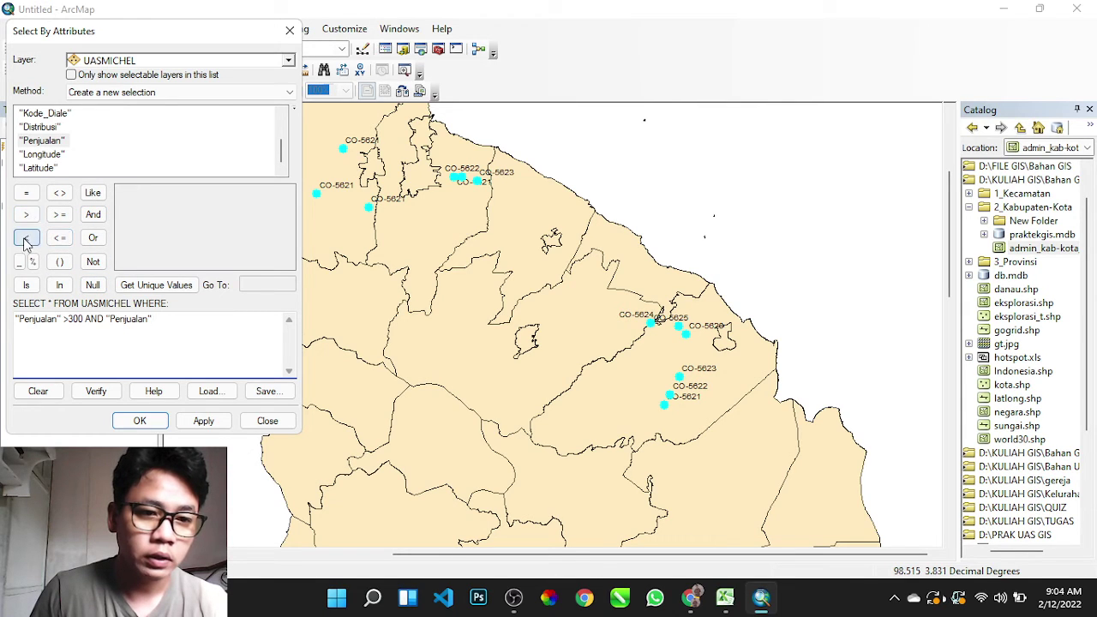
text(500)
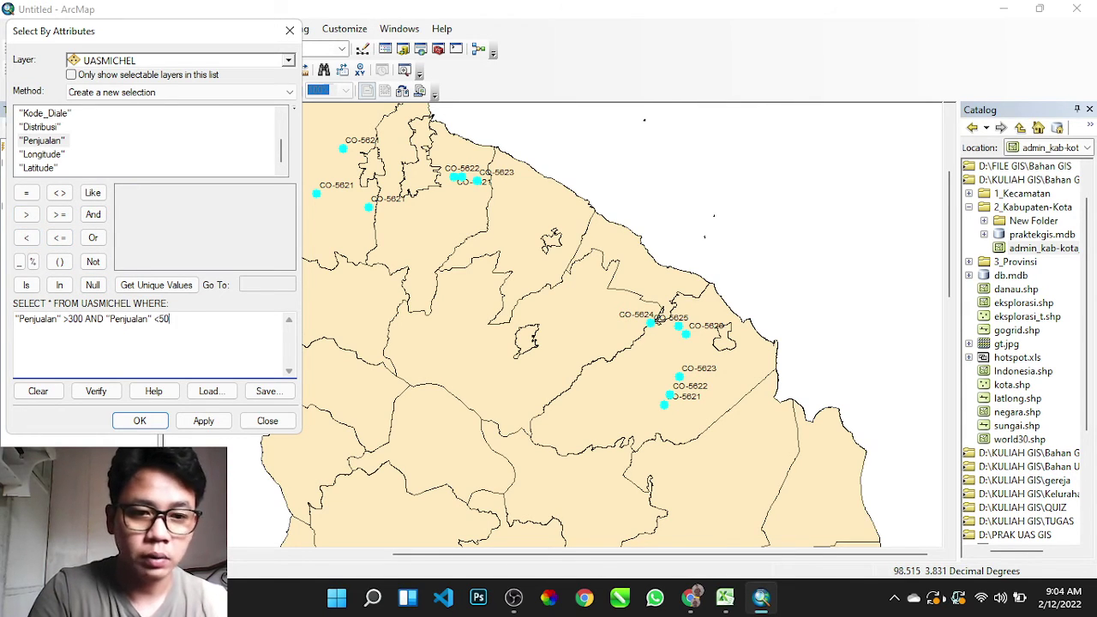
- Recheck question e in the exam document in Chrome, return to ArcMap and run the Penjualan selection query
click(690, 598)
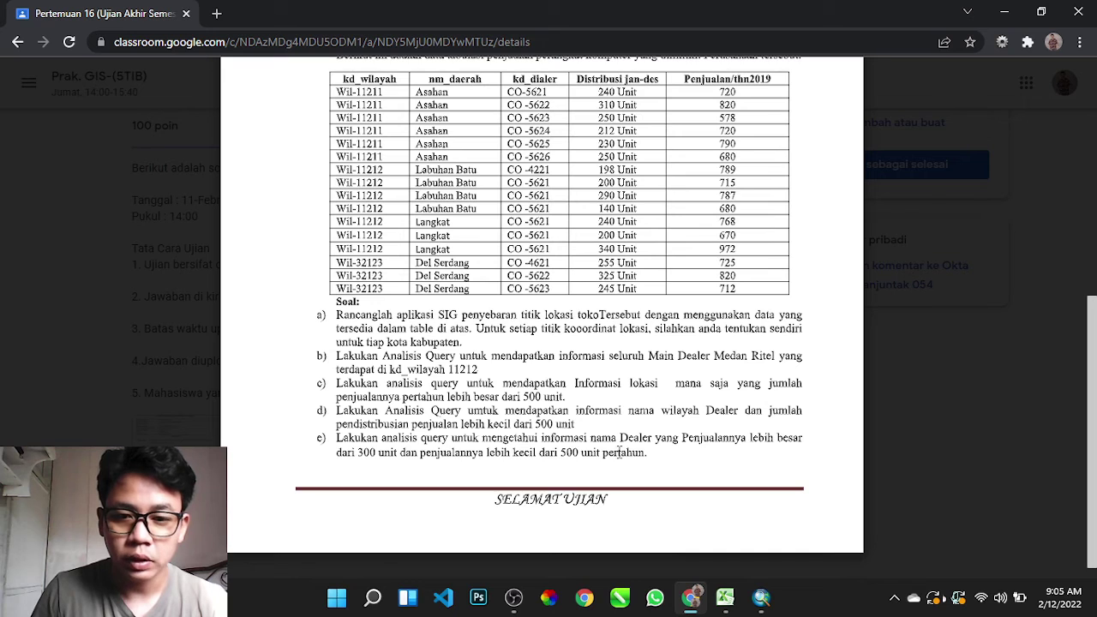
click(761, 597)
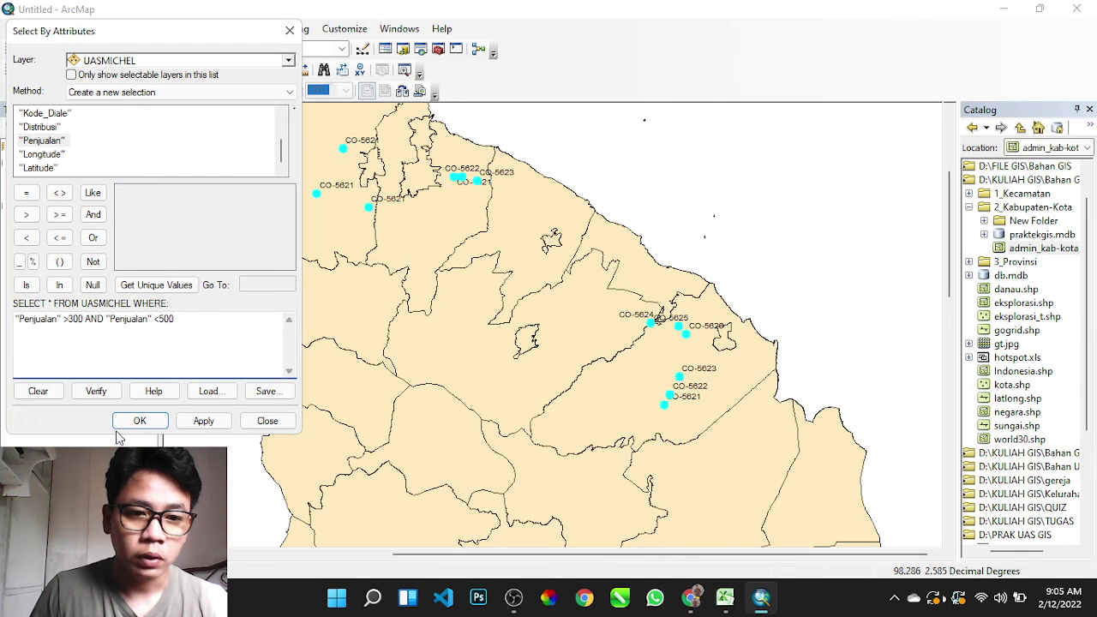
click(141, 424)
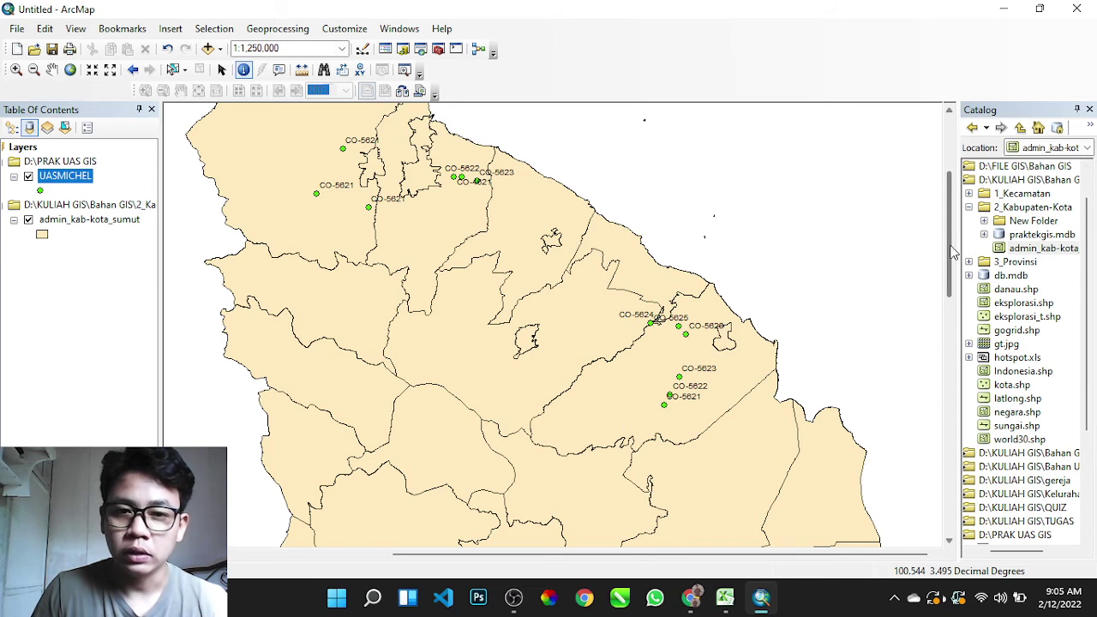
- Review the dealer points on the map for the query result and reread question e in Chrome
scroll(951, 244, up, 1)
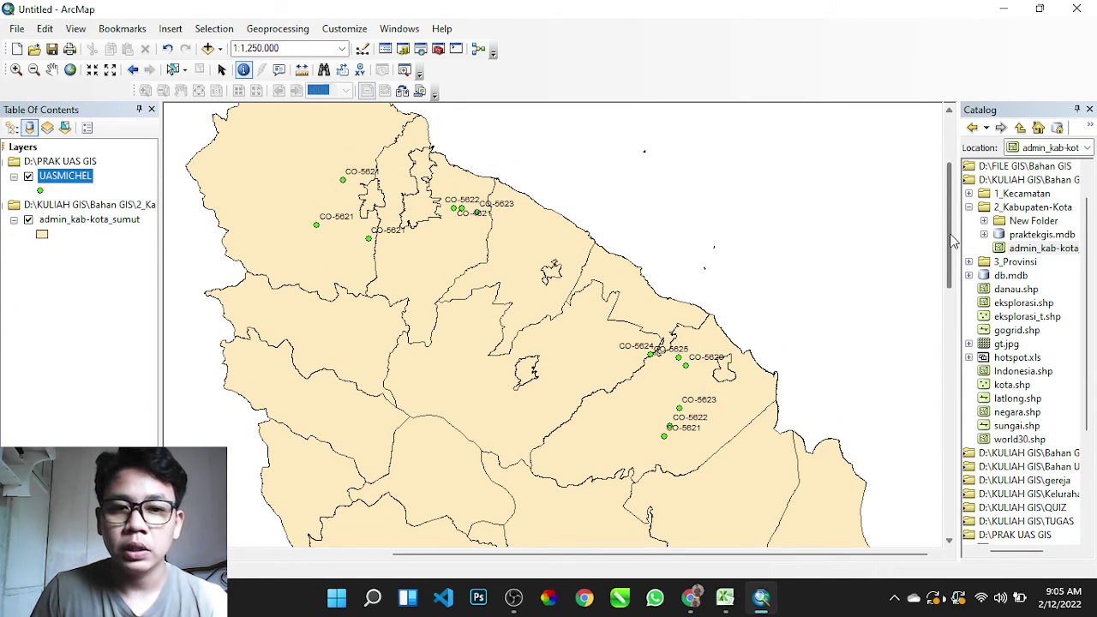
scroll(951, 240, up, 1)
scroll(951, 235, up, 1)
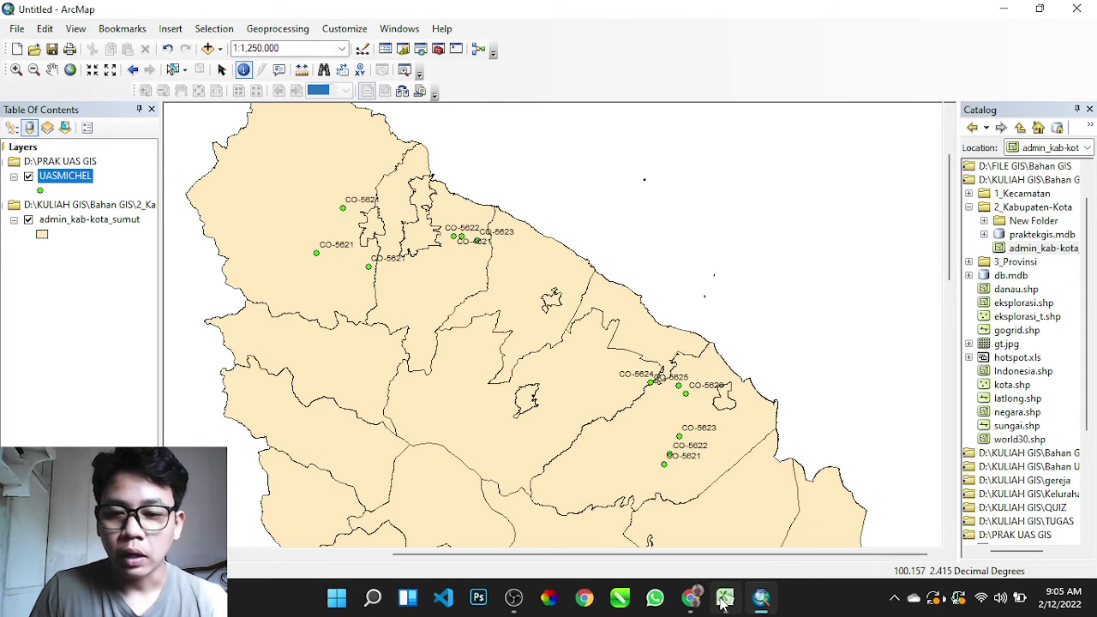
mouse_move(723, 603)
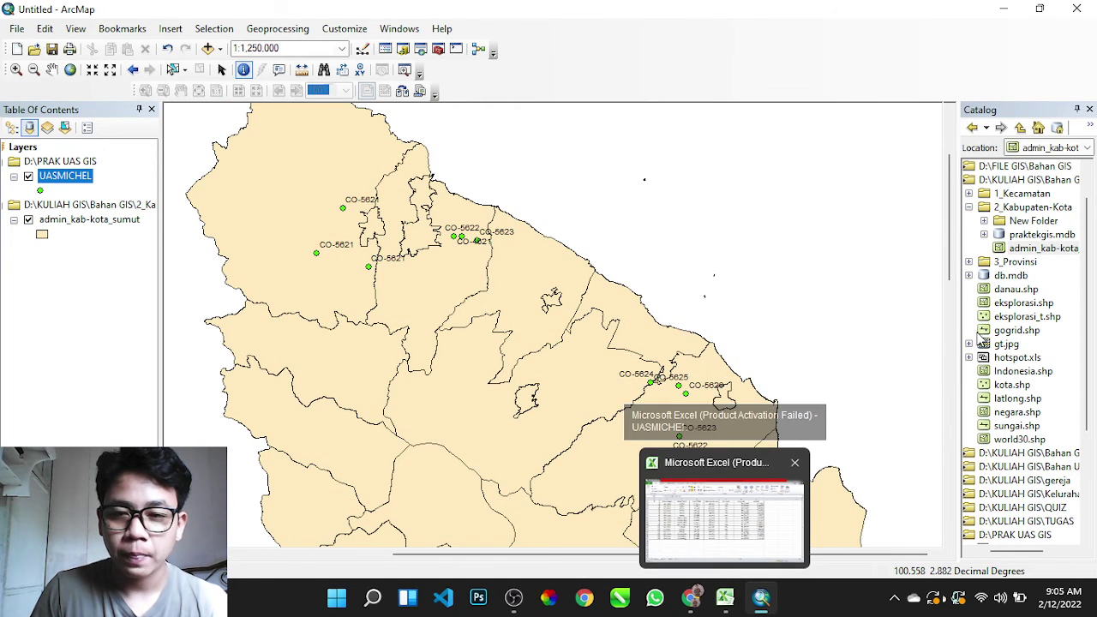
scroll(951, 244, down, 1)
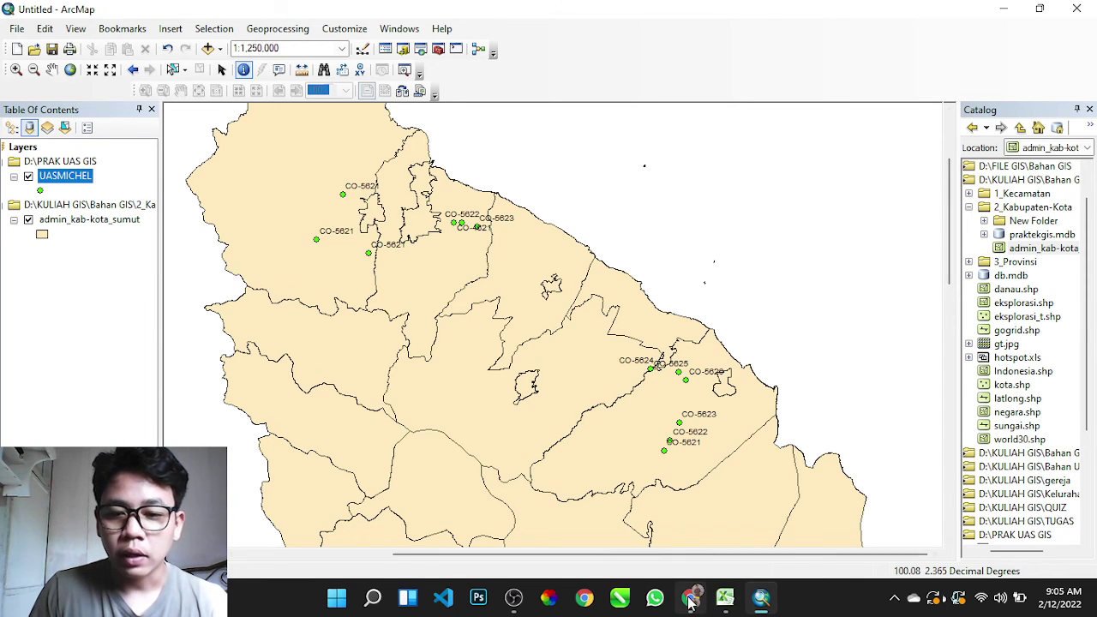
click(724, 599)
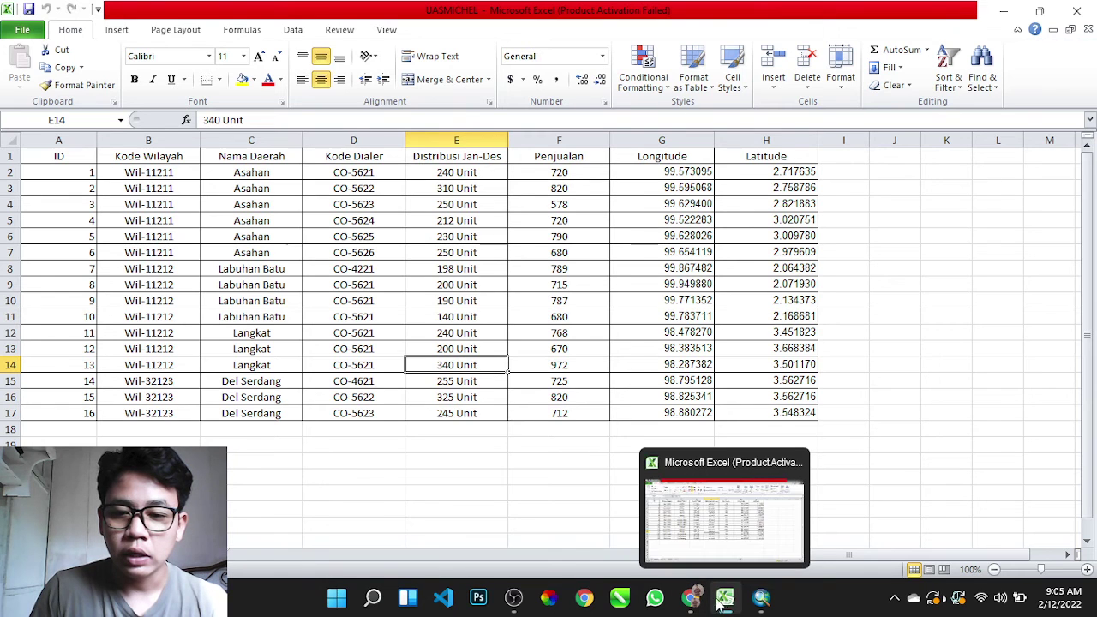
click(696, 605)
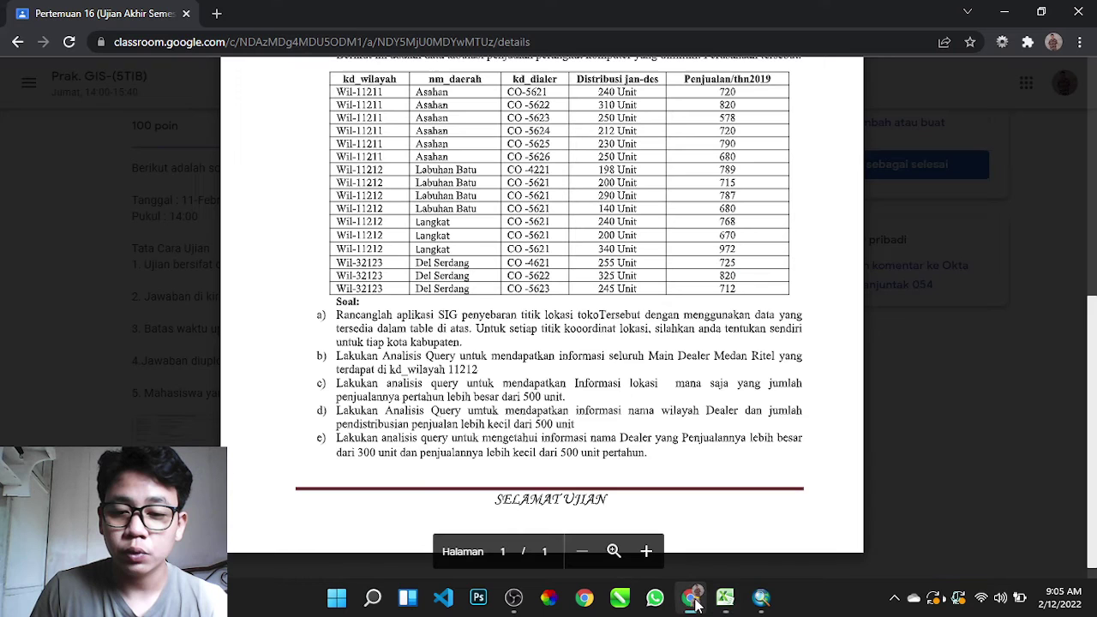
- Switch to the UASMICHEL Excel workbook and check the Penjualan values F2:F17 against the 300 to 500 range
click(724, 600)
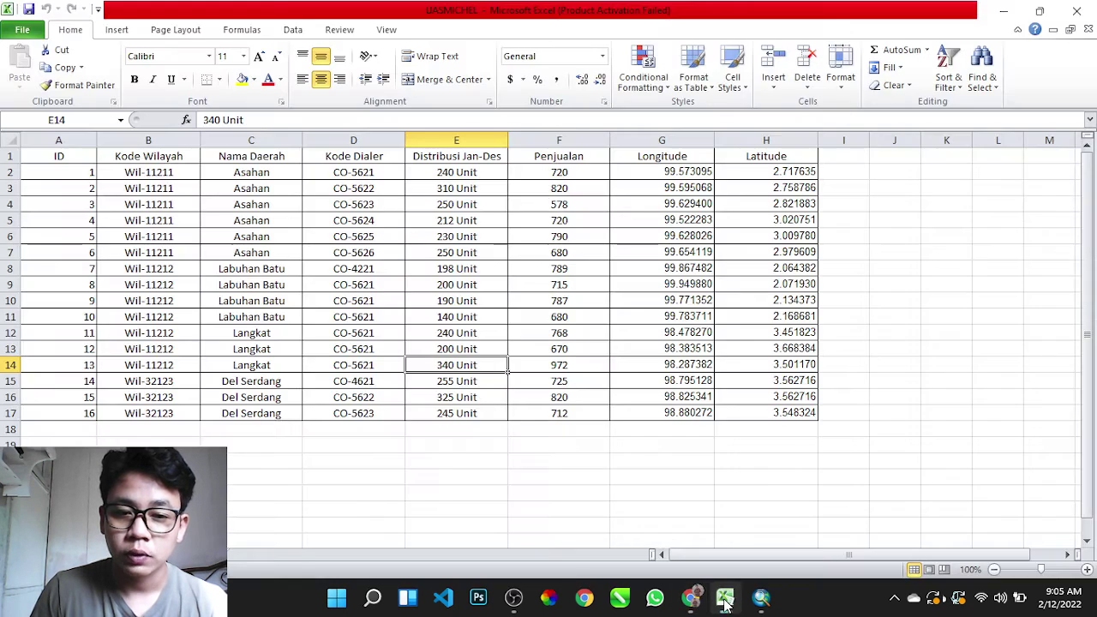
click(581, 173)
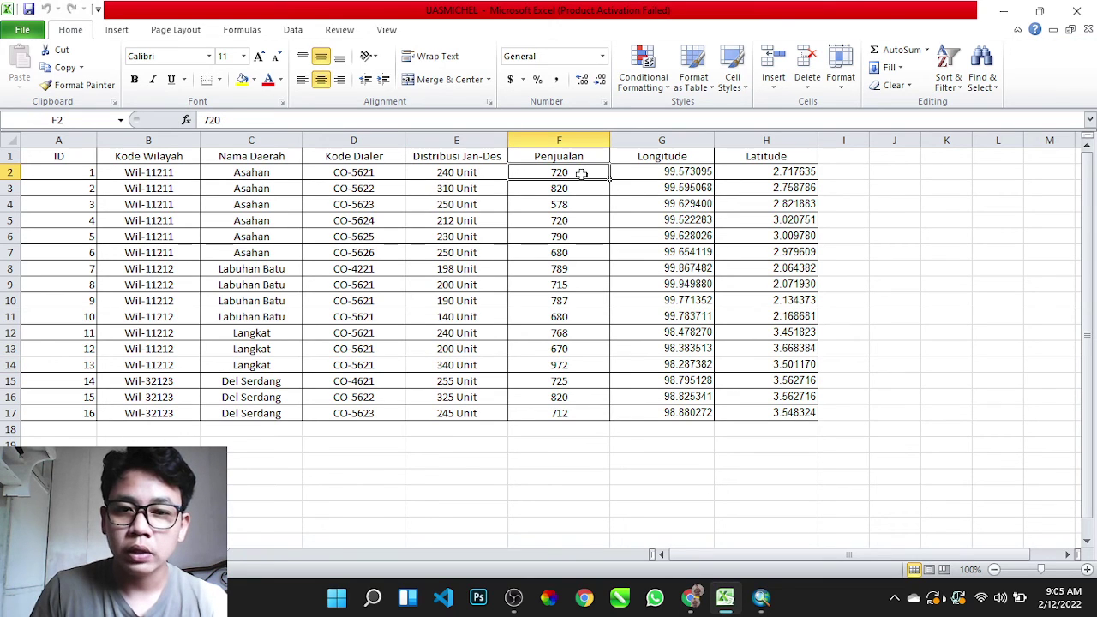
mouse_move(581, 173)
mouse_down()
mouse_move(583, 414)
mouse_move(585, 174)
mouse_up()
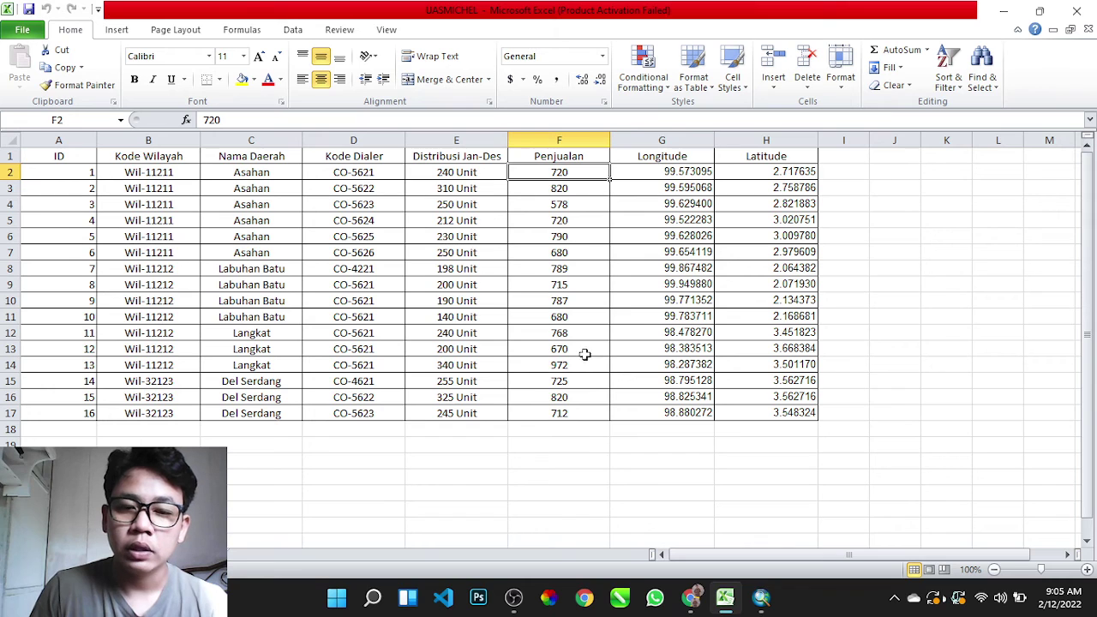
click(582, 426)
click(580, 412)
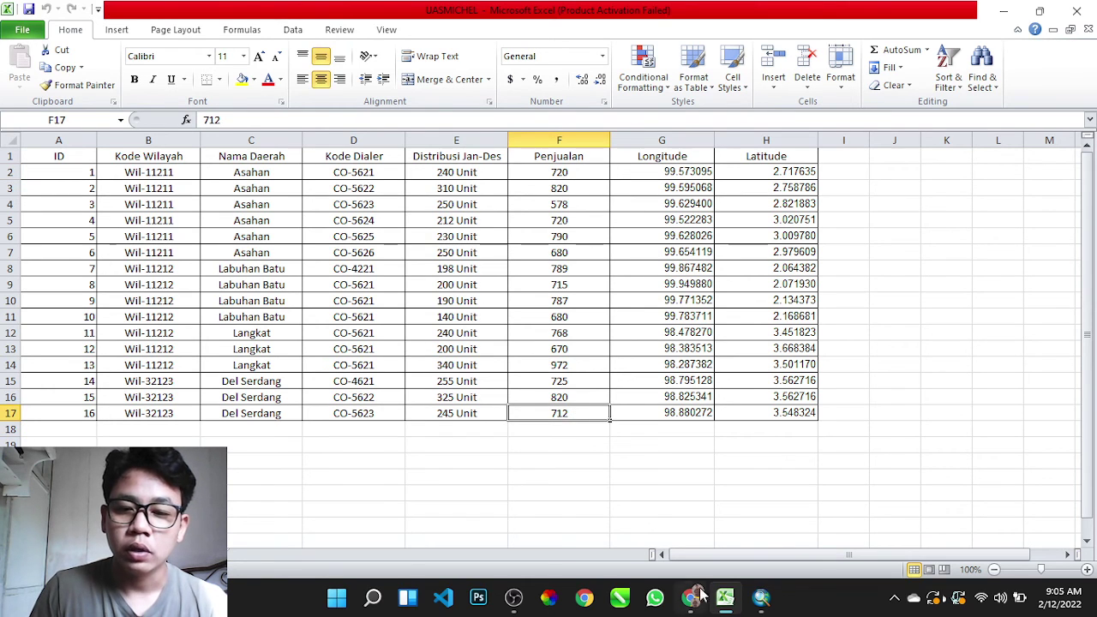
- Return to ArcMap and review the labelled dealer points across the North Sumatra map
mouse_move(761, 597)
click(752, 533)
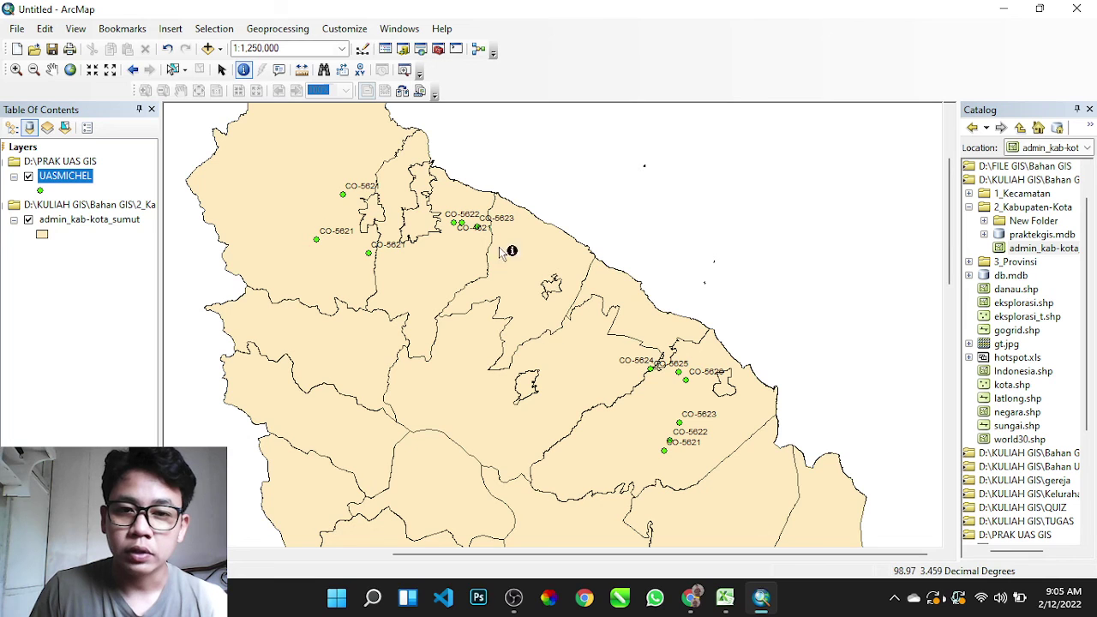
mouse_move(953, 223)
mouse_down()
mouse_move(951, 246)
mouse_move(951, 235)
mouse_up()
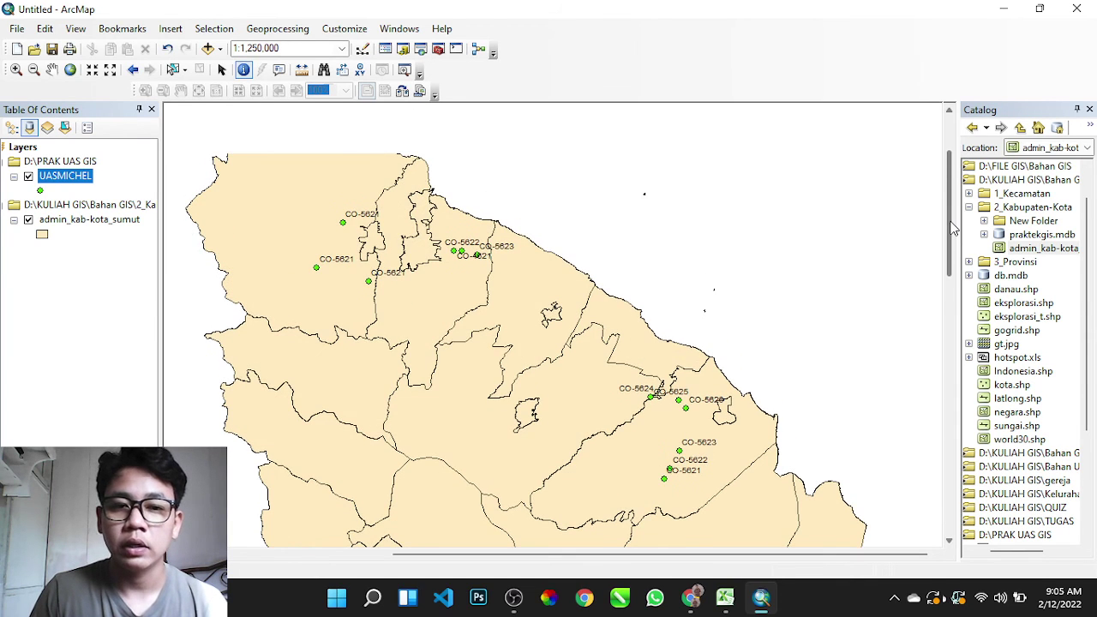
drag(952, 245, 954, 236)
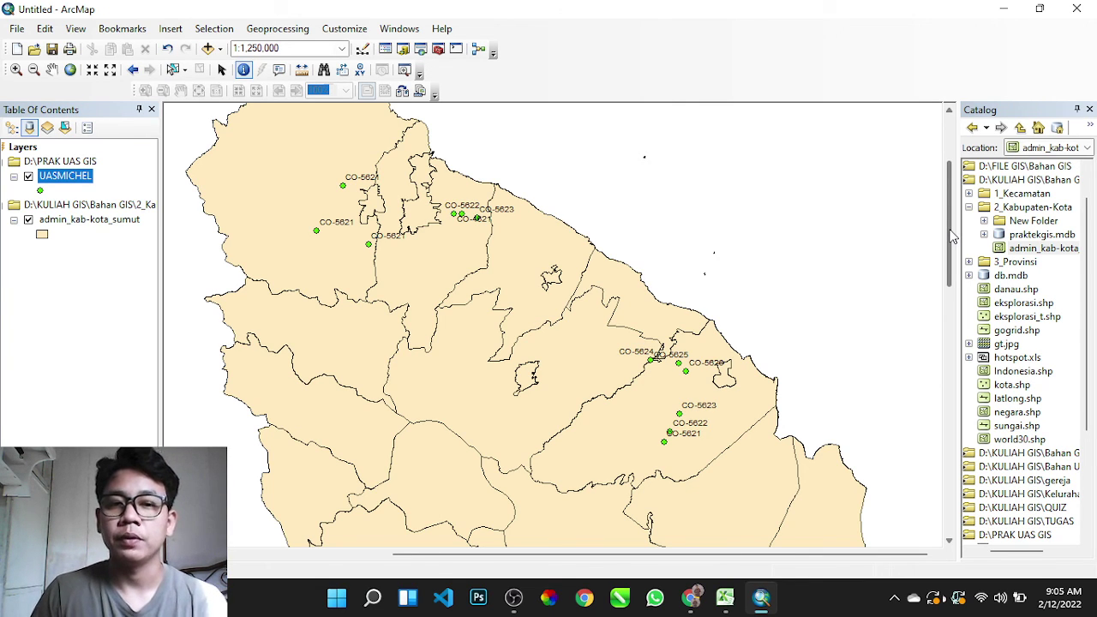
click(514, 597)
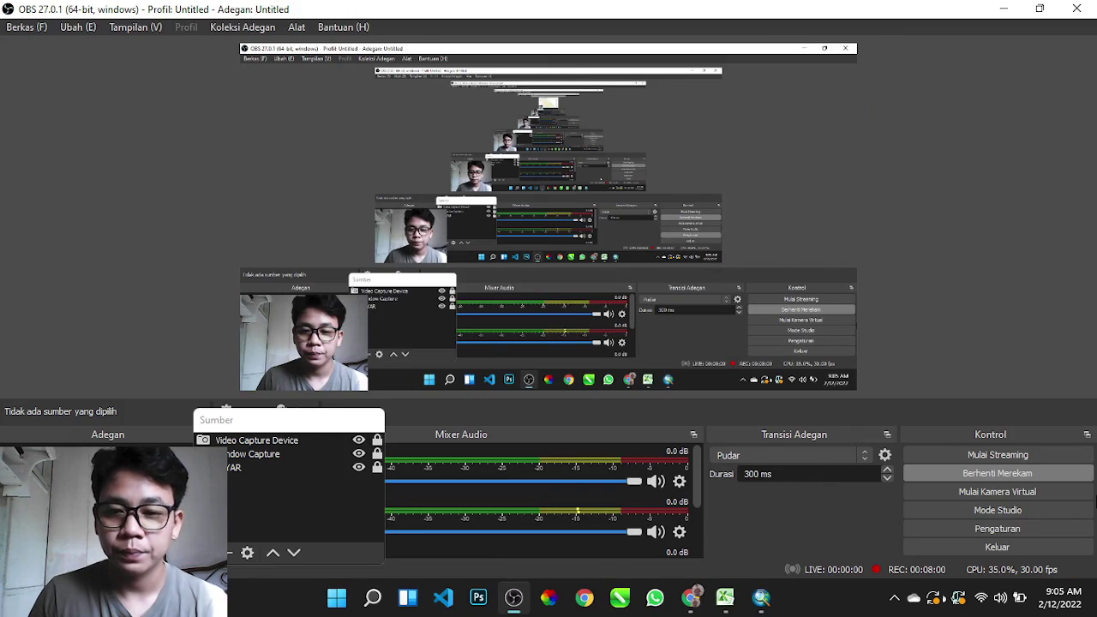